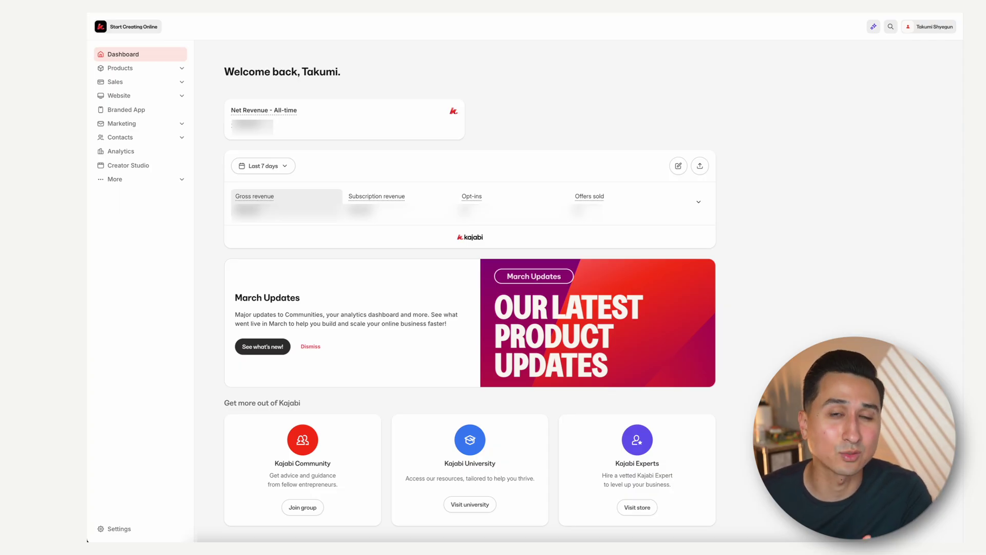
Step: Open the Site Details settings and review the site title, logo, favicon and color palette options
click(168, 532)
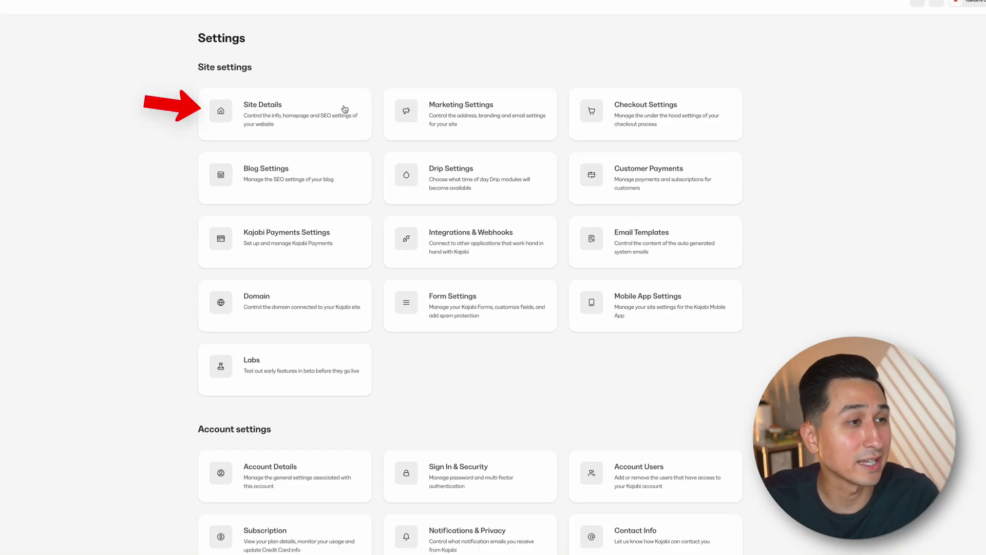
click(345, 109)
triple_click(500, 102)
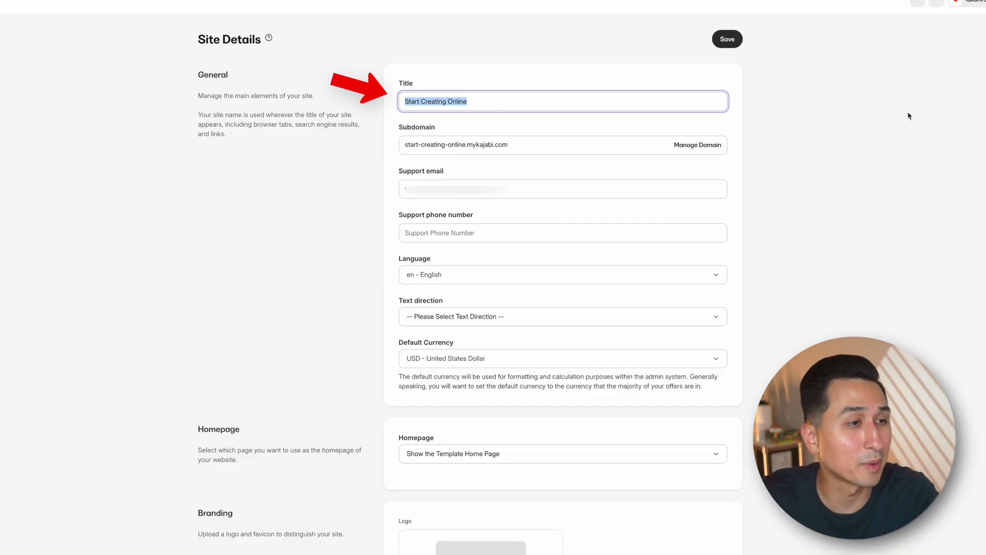
scroll(905, 117, down, 8)
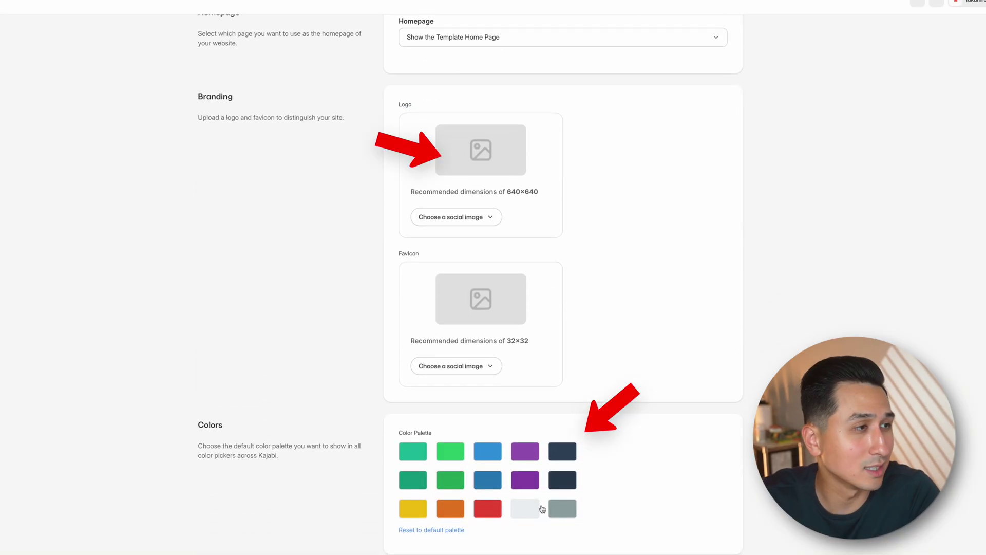
scroll(860, 278, up, 8)
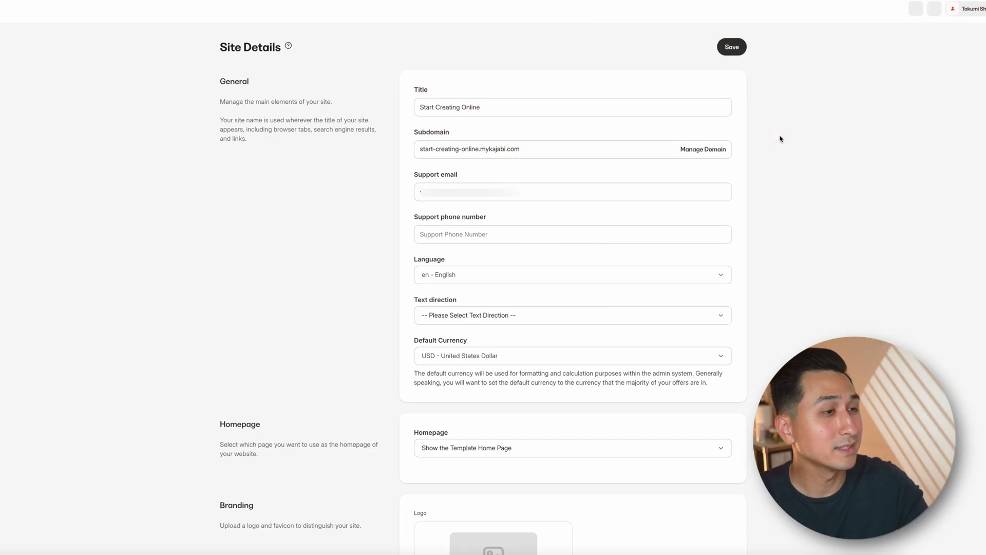
Step: Set the site's default currency to USD - United States Dollar
click(723, 357)
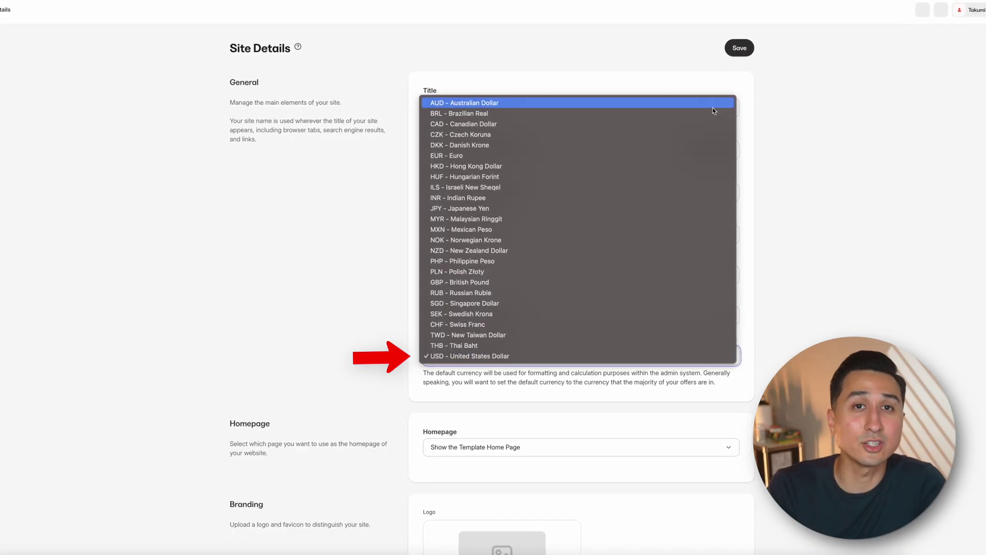
click(710, 356)
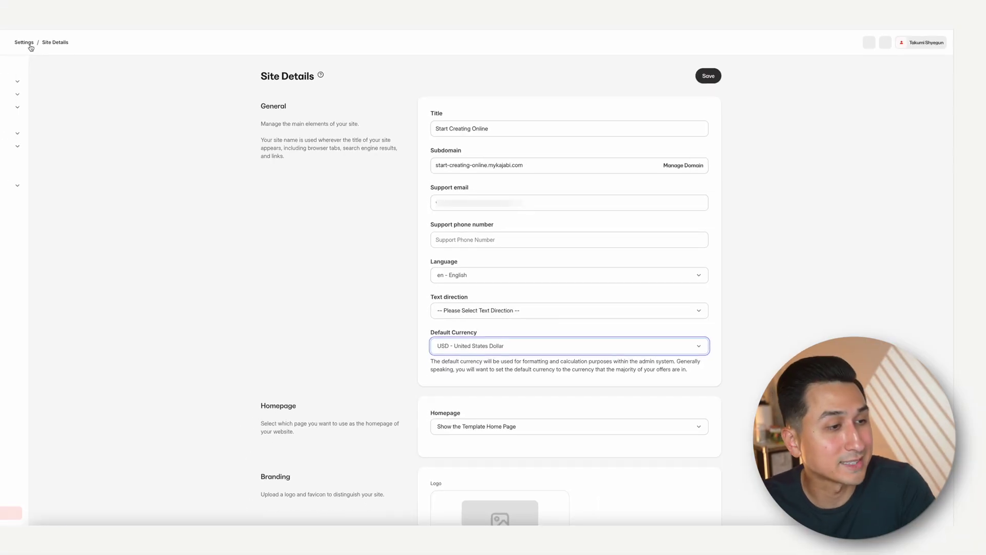
Step: Review the company logo and email sections of the Marketing Settings, and open the Kajabi Payments Settings
click(28, 45)
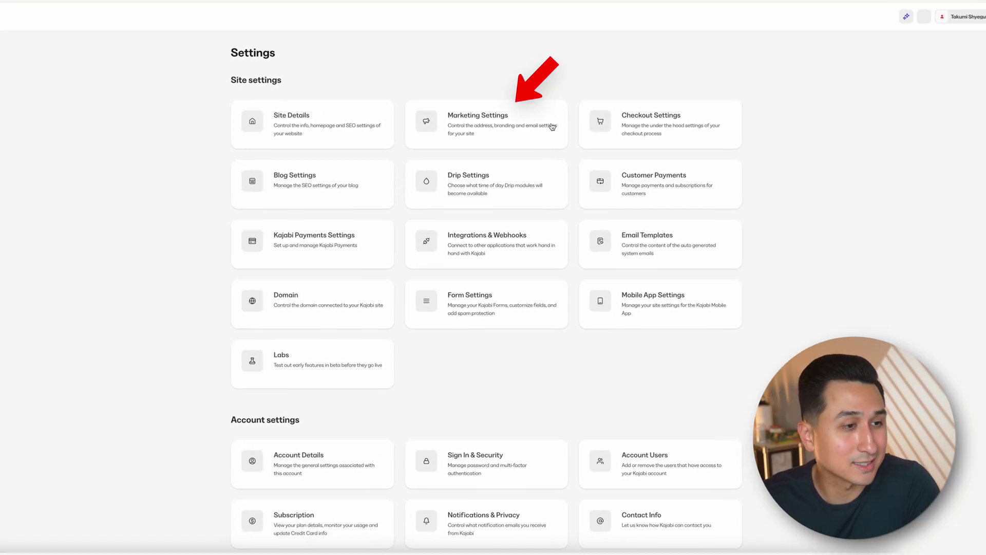
click(544, 153)
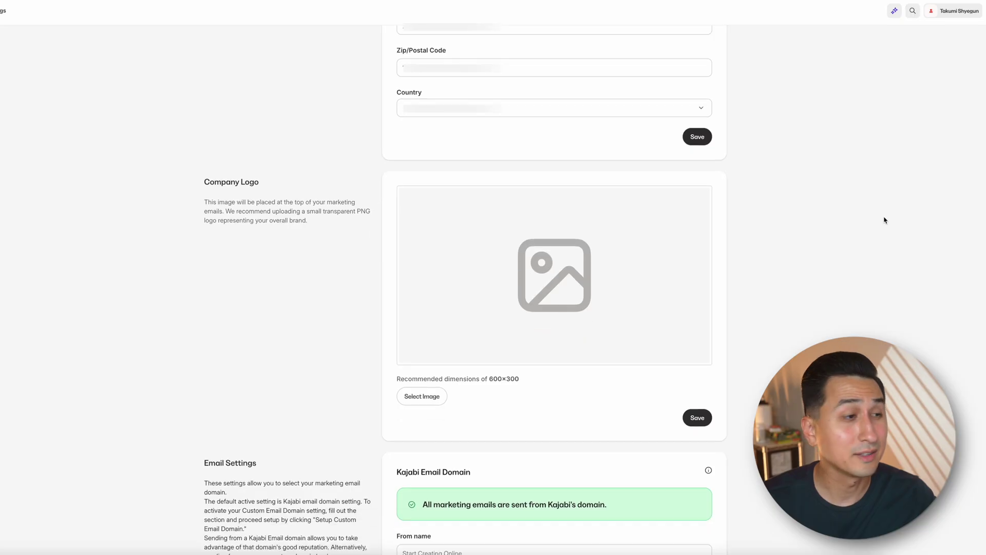
scroll(885, 219, down, 7)
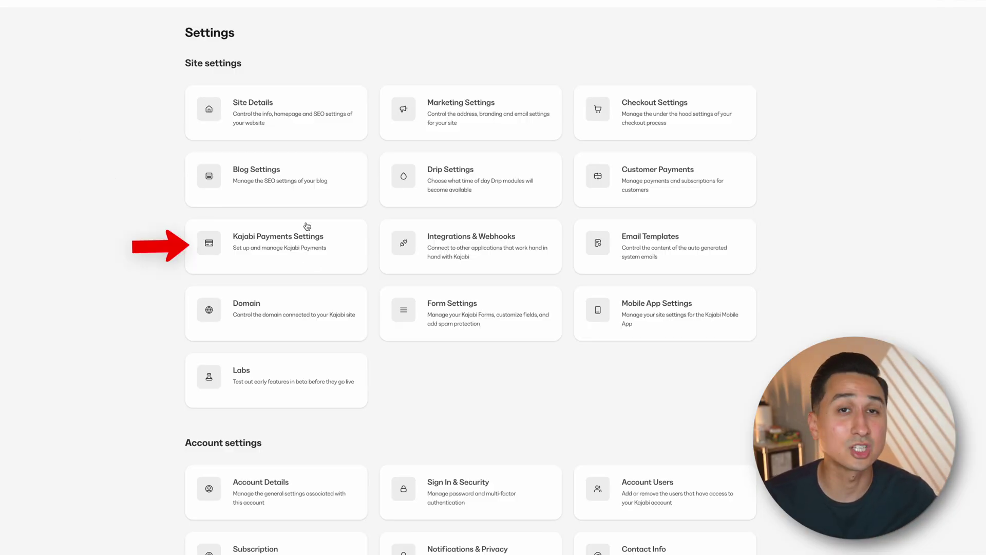
click(332, 249)
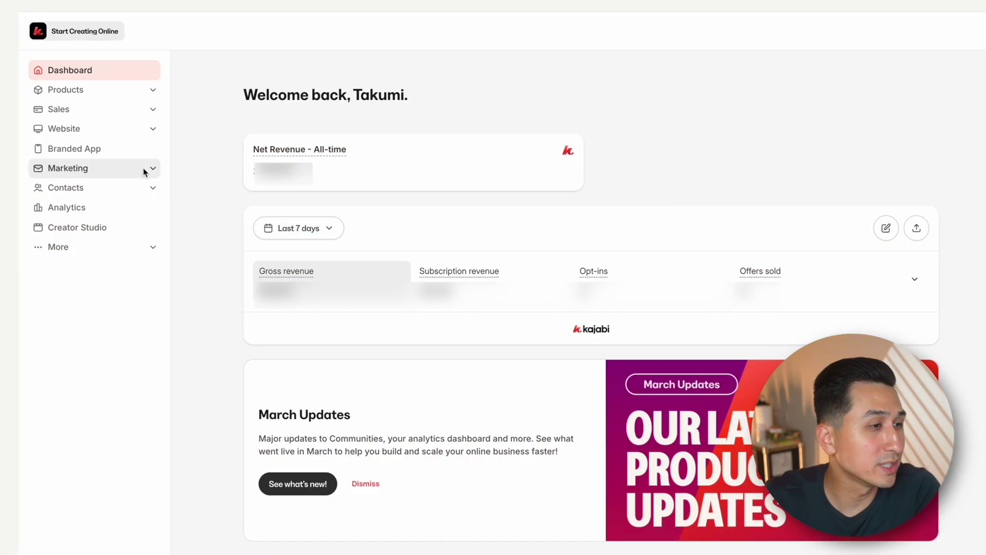
Step: Start creating a first funnel from the marketing funnels area
click(144, 171)
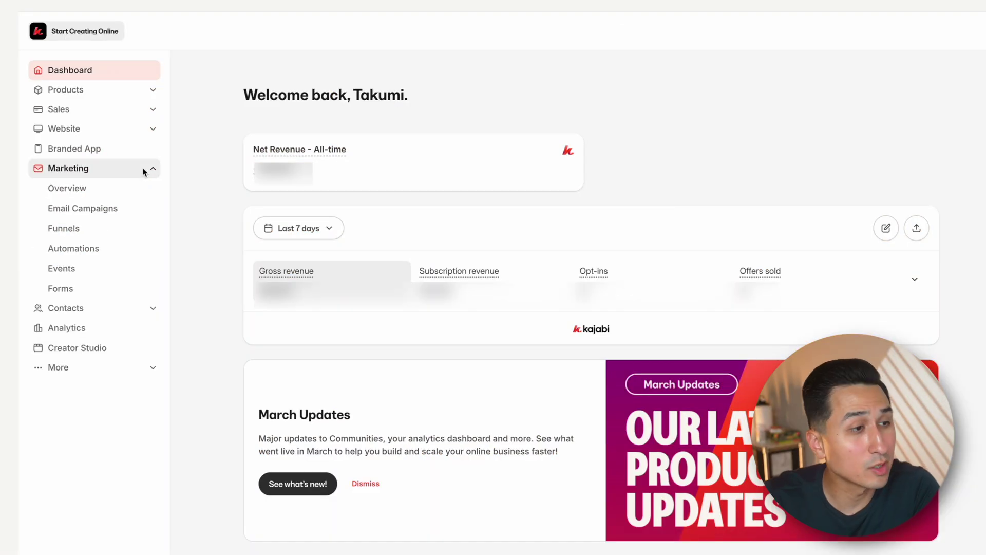
click(136, 229)
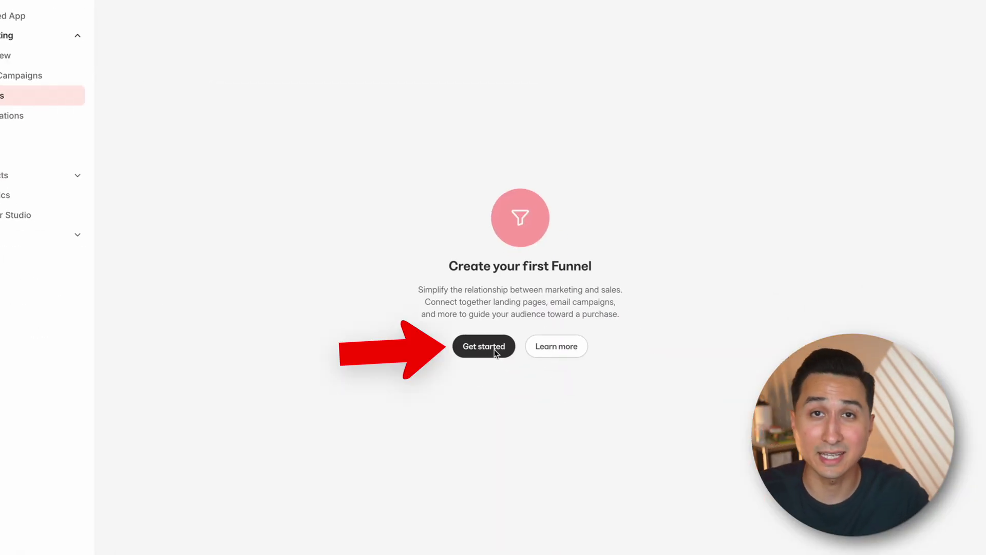
click(494, 349)
Step: Browse the funnel templates and view the overview of the Freebie funnel's flow
scroll(935, 335, down, 5)
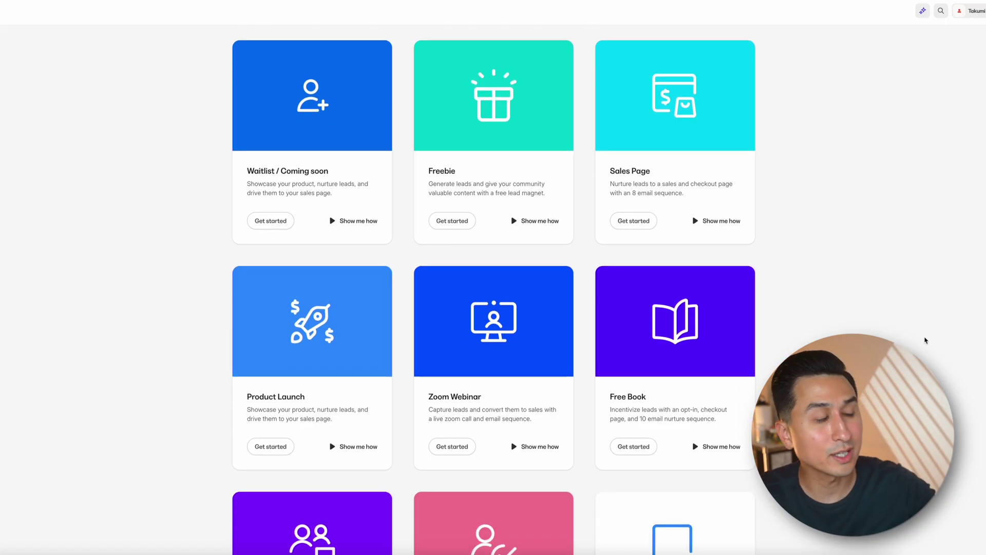
scroll(924, 341, up, 4)
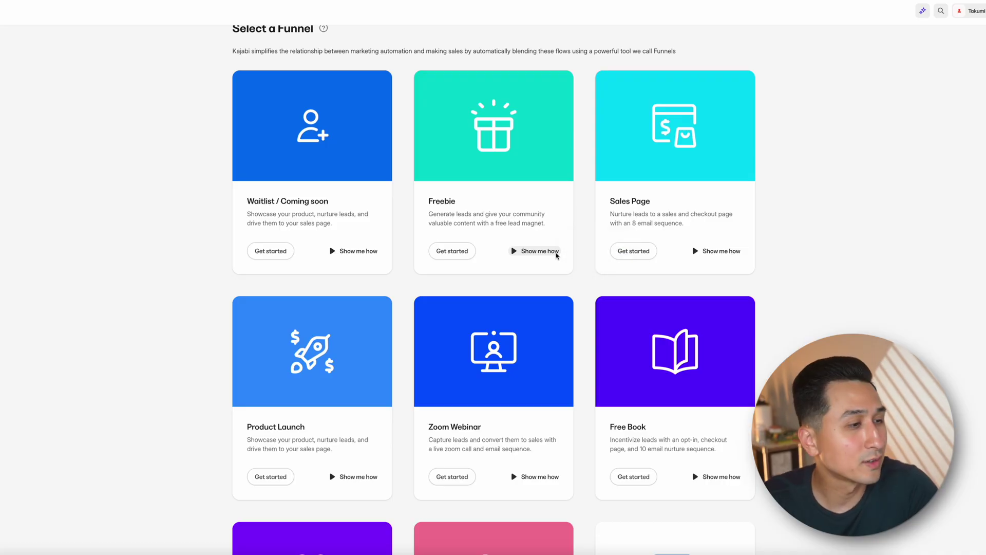
click(556, 253)
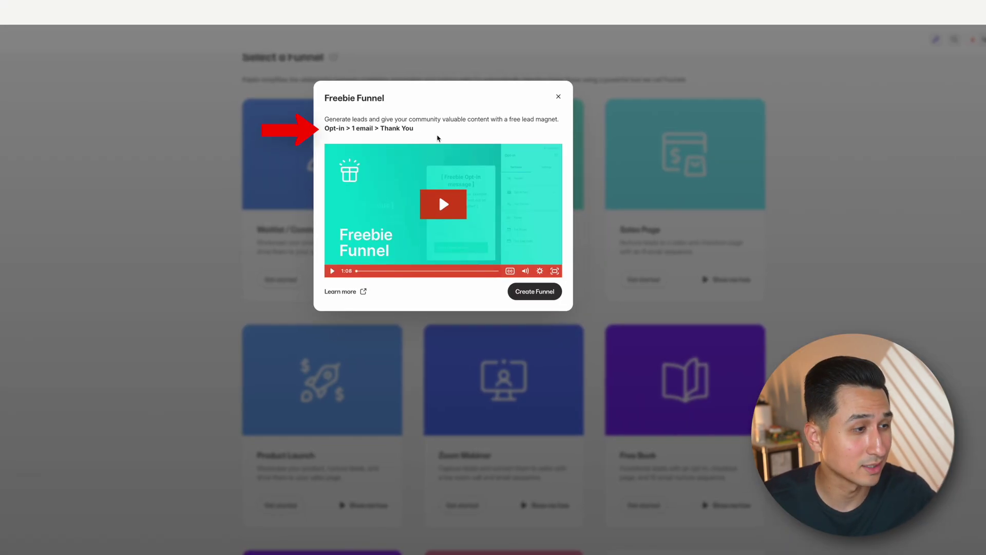
click(844, 269)
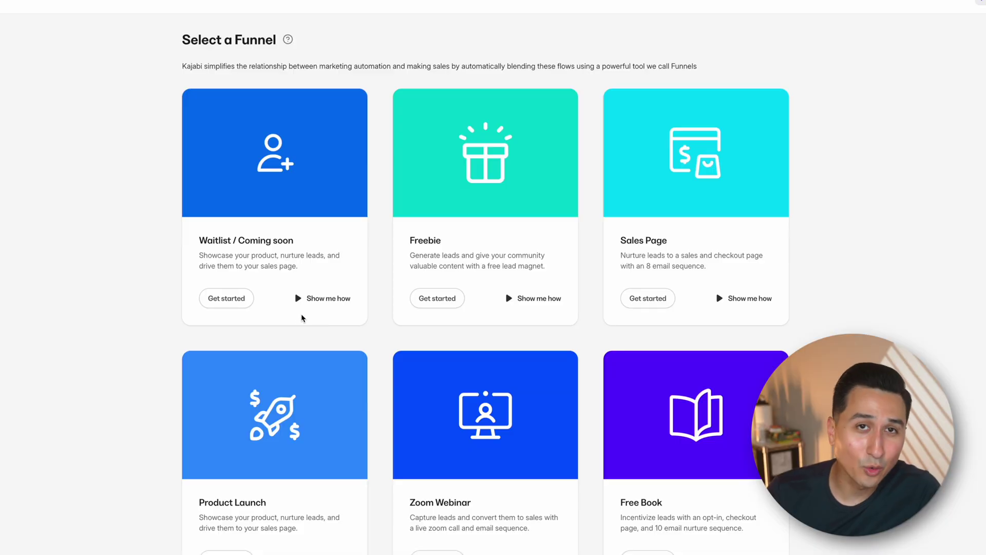
Step: Create a Waitlist / Coming soon funnel titled "10K Product Blueprint - Waitlist"
click(229, 302)
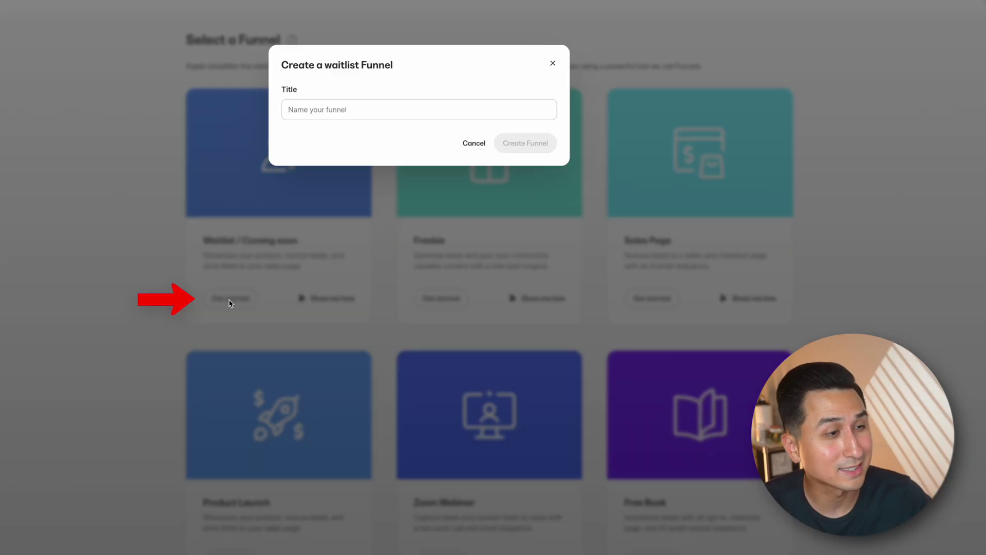
click(364, 109)
text(10K Product Blueprint - Waitlist)
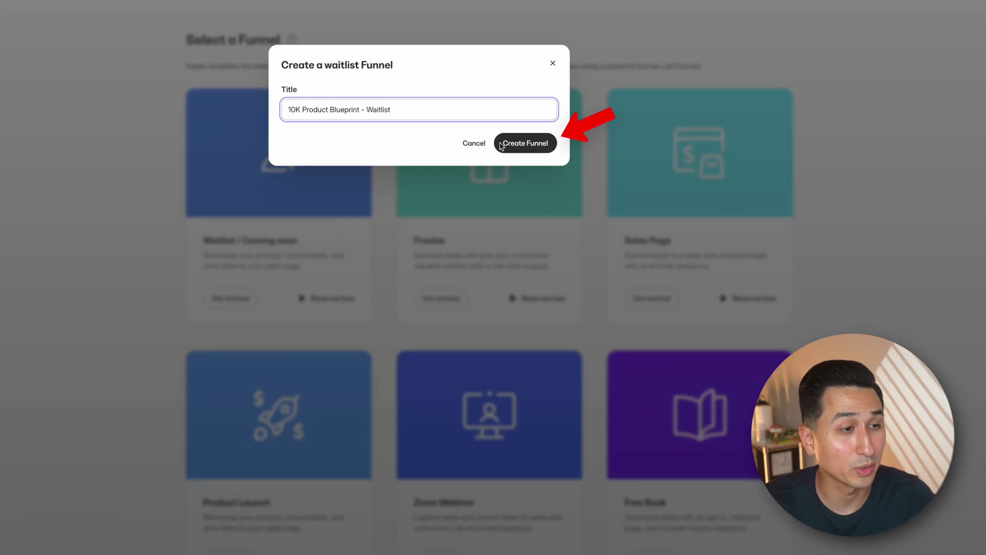
click(501, 146)
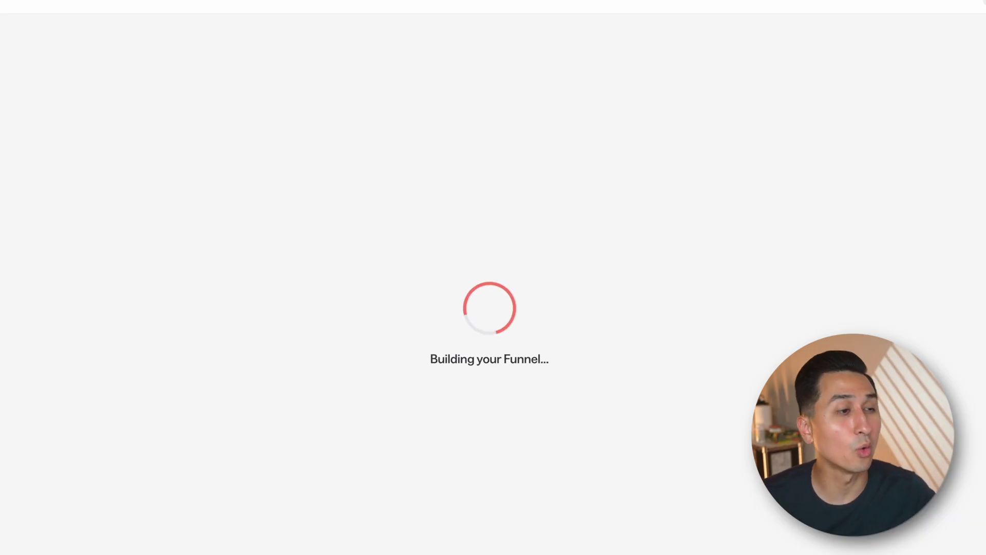
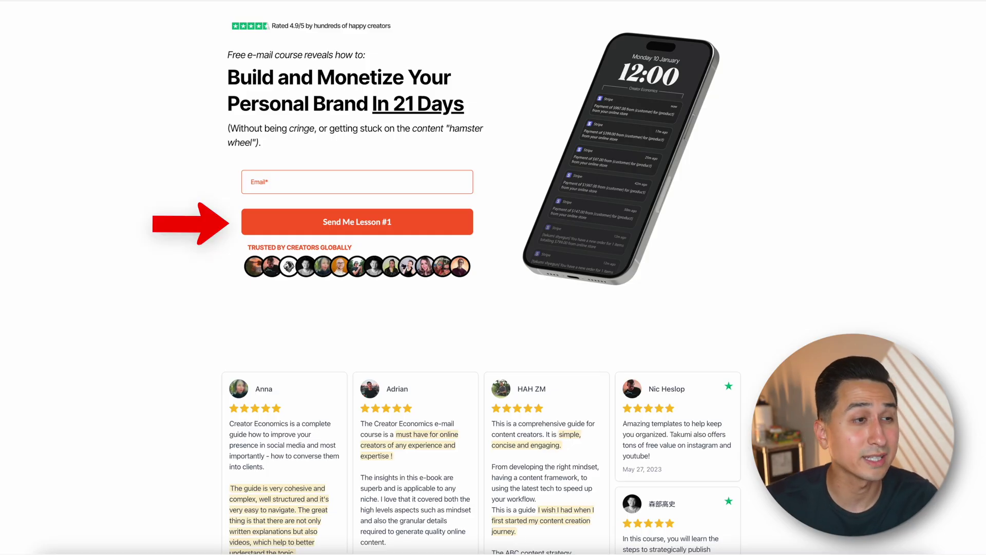
Step: Examine the free email course landing page, including its opt-in forms, testimonials and offer description
scroll(483, 288, down, 5)
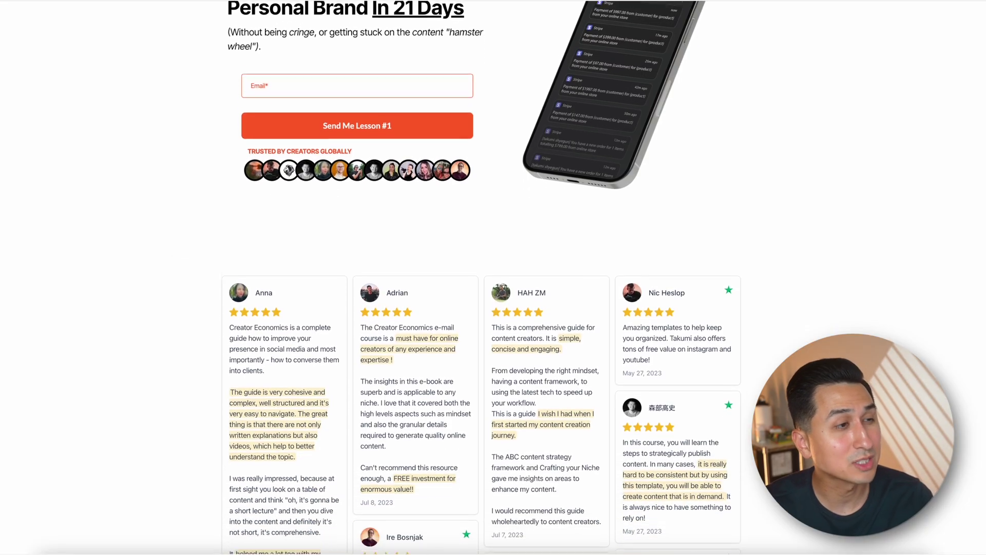
scroll(483, 288, down, 7)
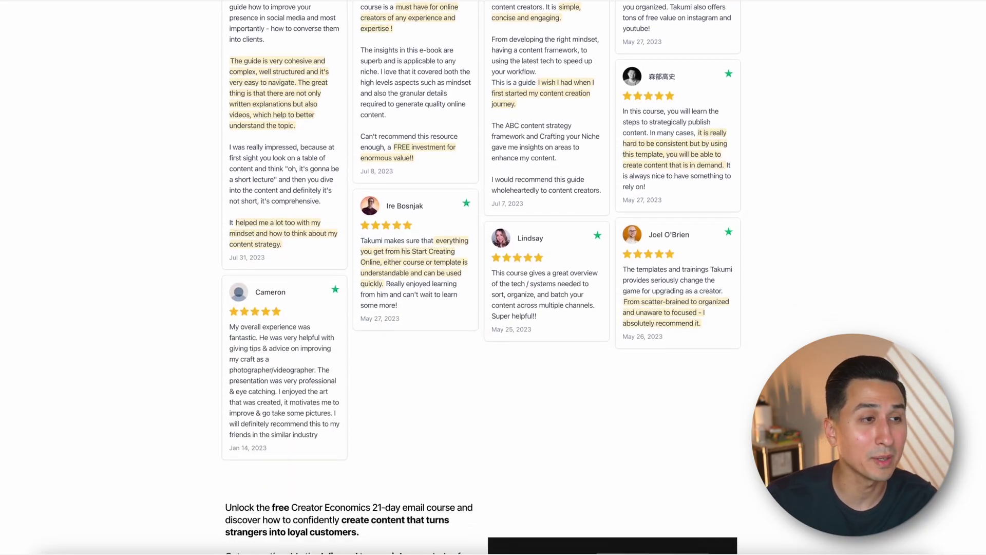
scroll(483, 287, down, 3)
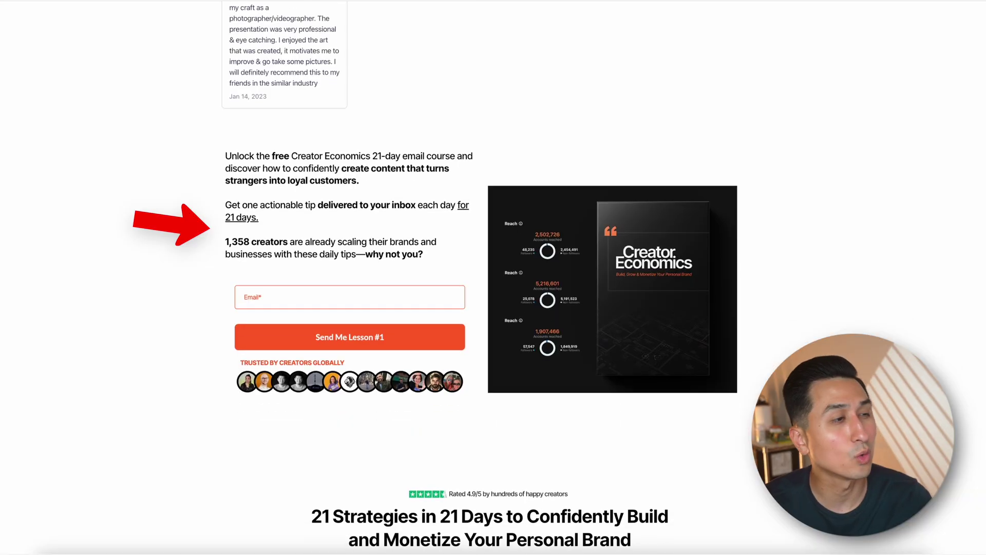
scroll(482, 287, up, 15)
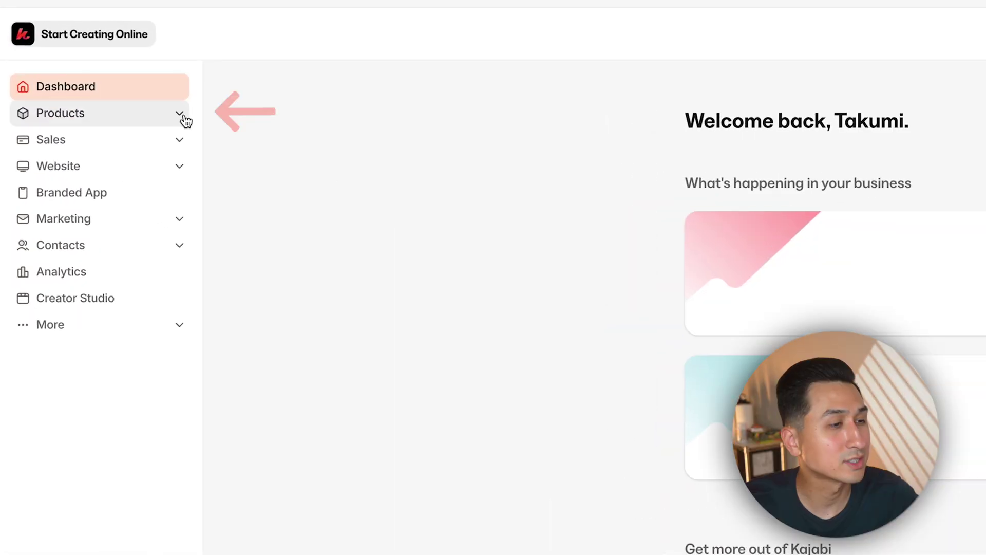
Step: Start a new course product and title it "0 - $10K Blueprint"
click(182, 117)
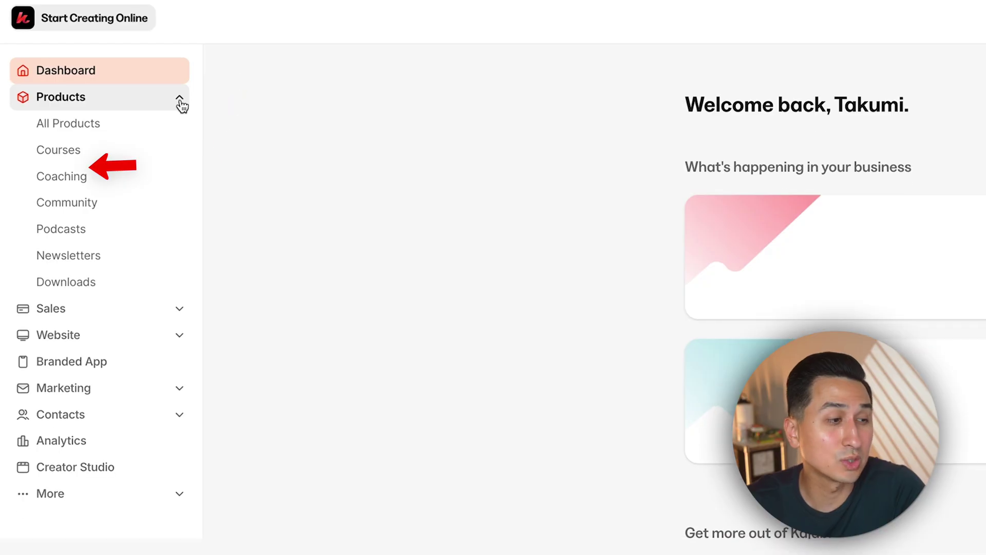
click(58, 166)
click(554, 347)
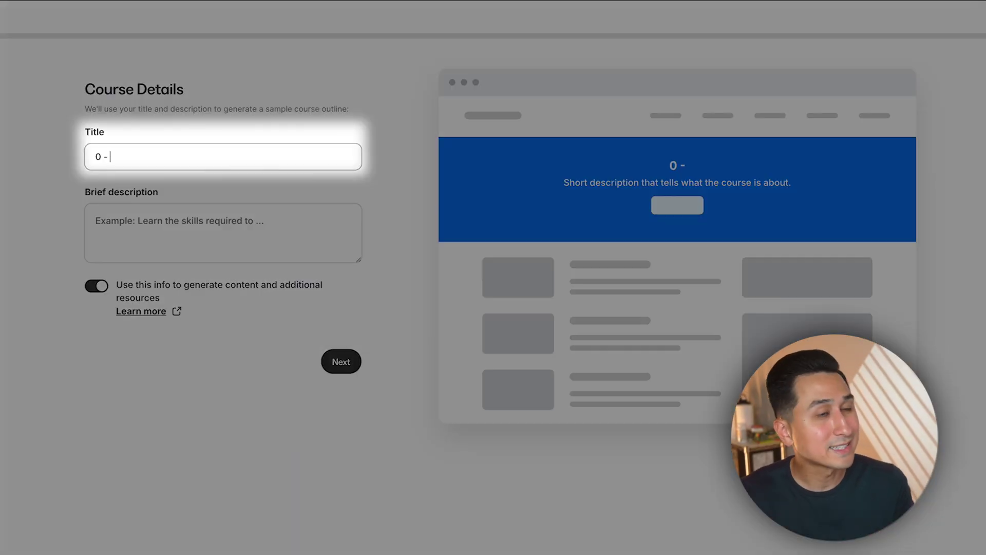
text($10K)
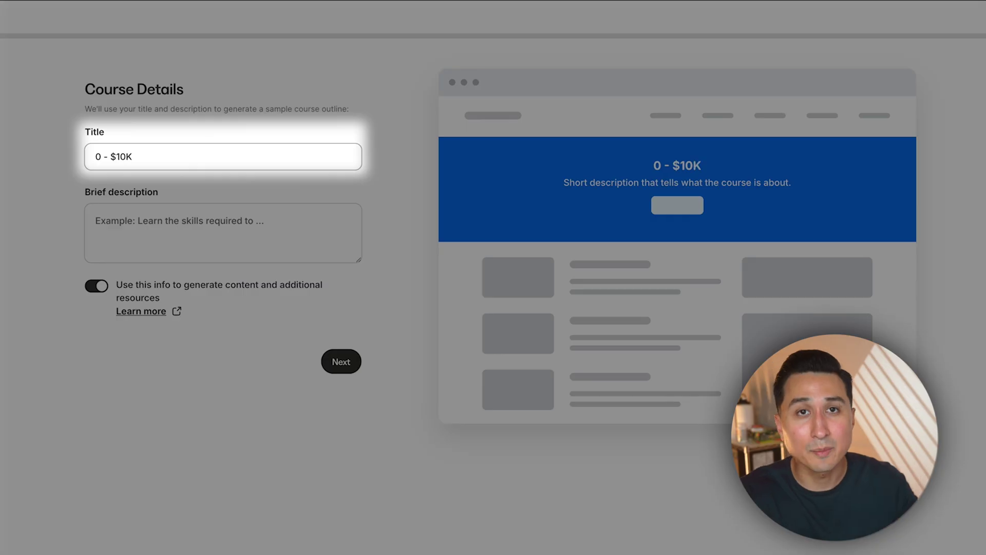
text( Blueprint)
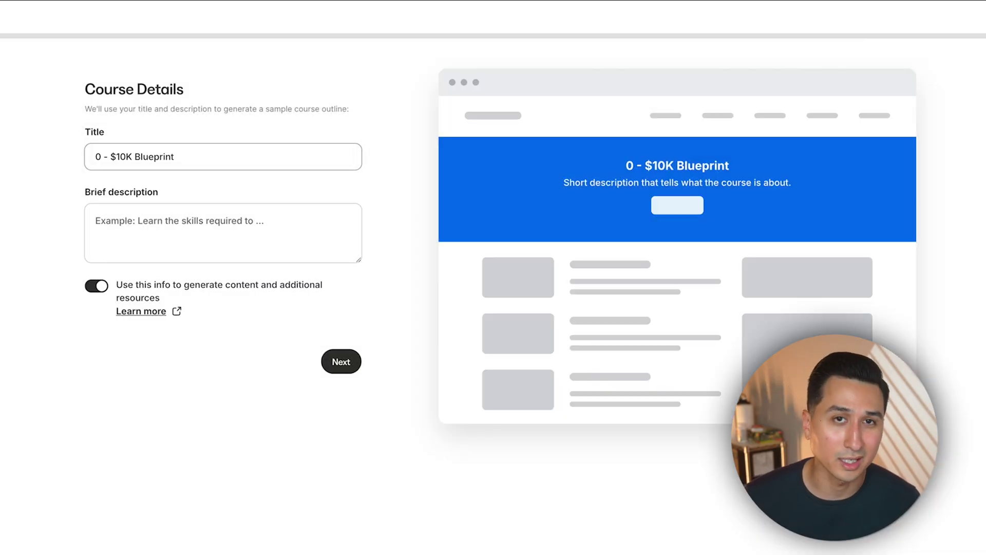
Step: Begin the brief description with "This course is for burnt-out service providers who want to stop trading their time for money by creating scalable Digital Products."
click(243, 219)
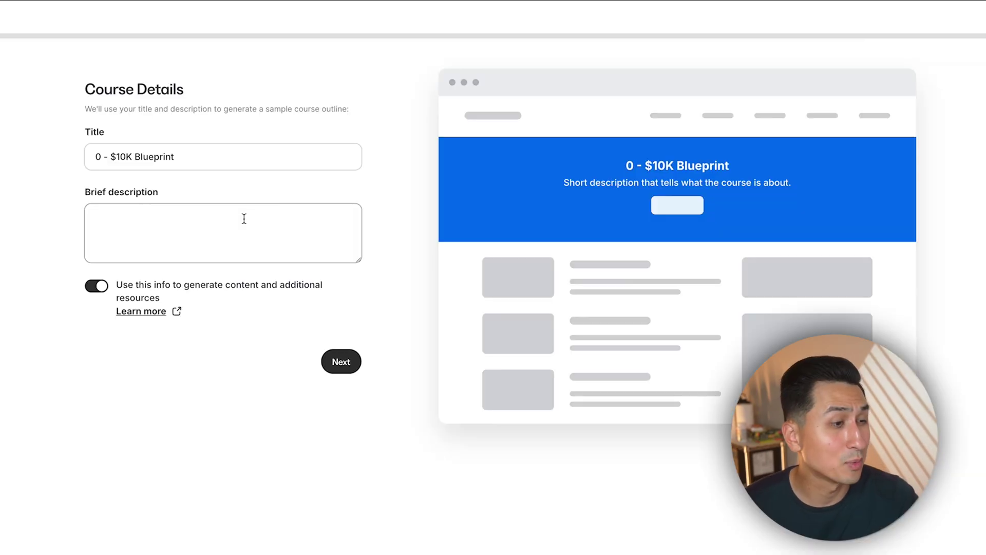
click(242, 218)
text(This course is for burn)
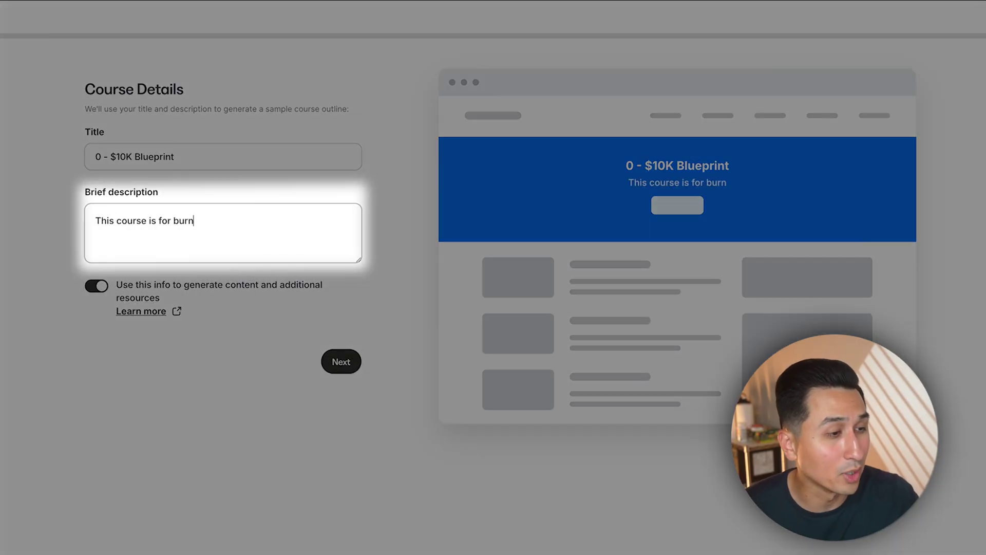
text(t-out service providers who want to stop tr)
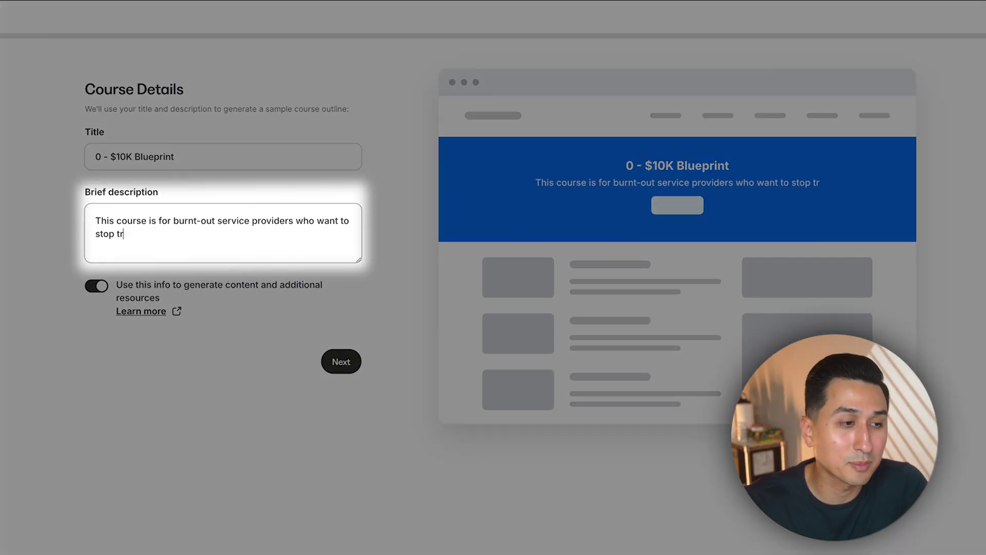
text(ading their time for money by creating scalable Digital Products.)
key(Return)
key(Return)
Step: Add to the description "This 5-course module walks you through the step-by-step process of productizing your skills into a profitable Digital Product that can be sold on autopilot,"
text(This 5-course module walks you through the step)
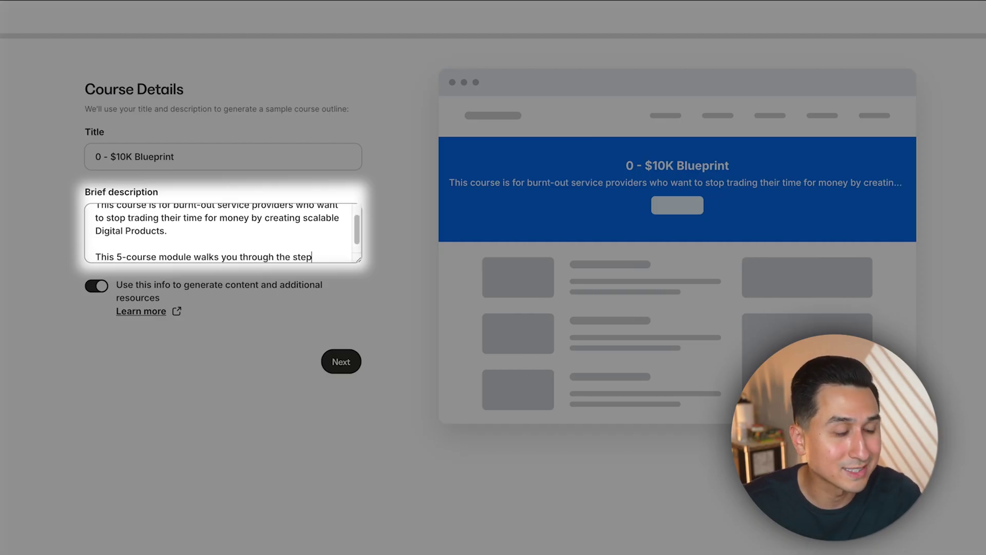
text(-by-step process of productizing your skills)
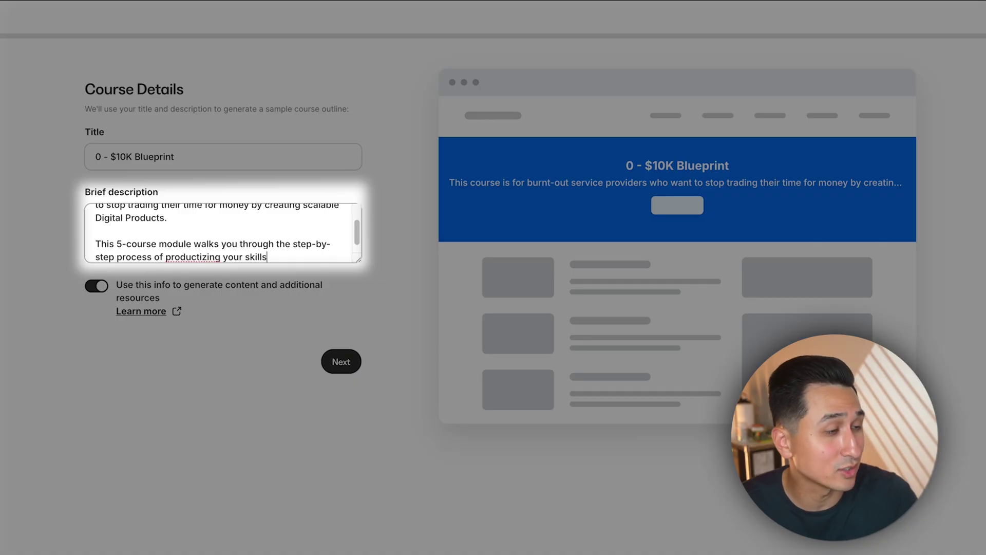
text(fitable Digital Product that can be sold on autopilot, wh)
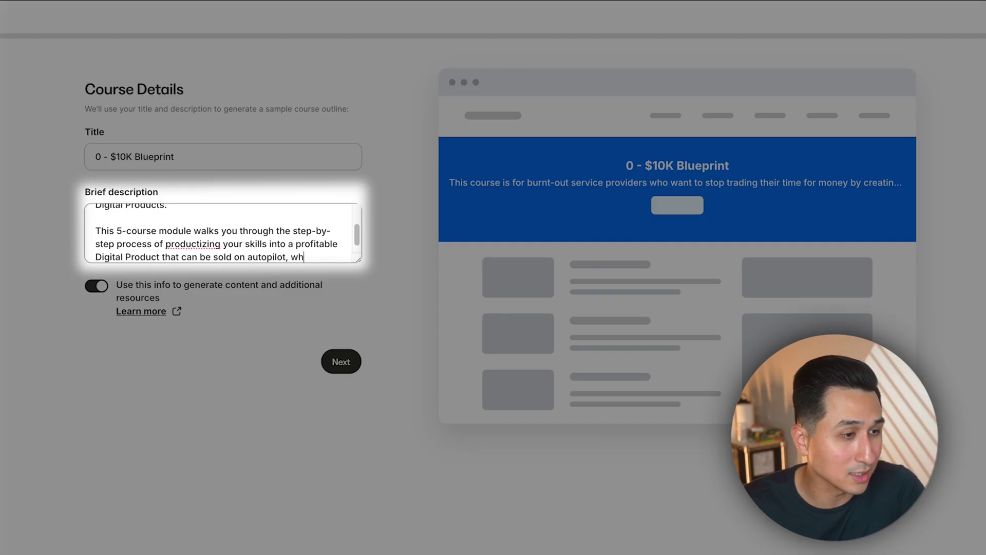
Step: Finish the description with "while also establishing a personal brand and becoming a go-to authority within your industry." and continue to the appearance settings
text(ile also establishing a personal brand and)
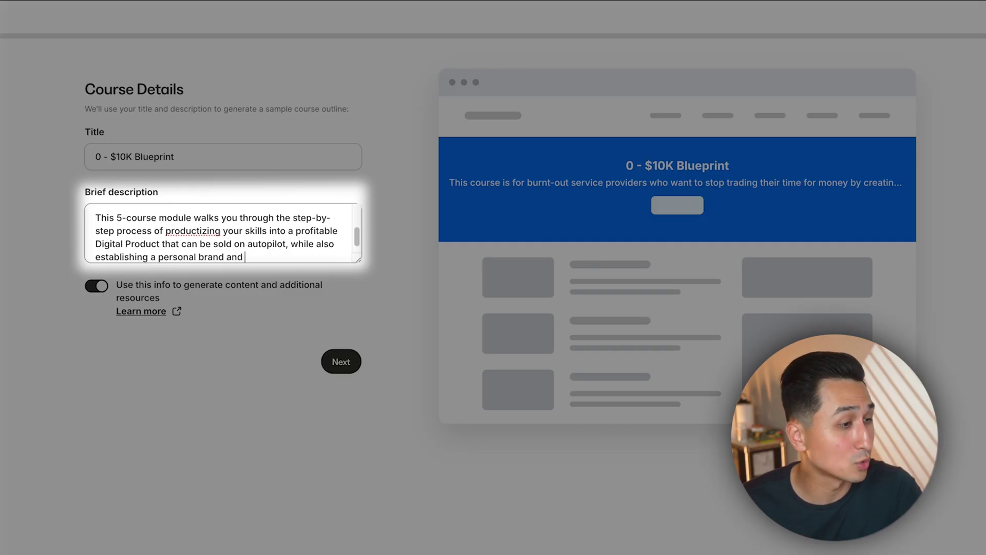
text(-to authority within yo)
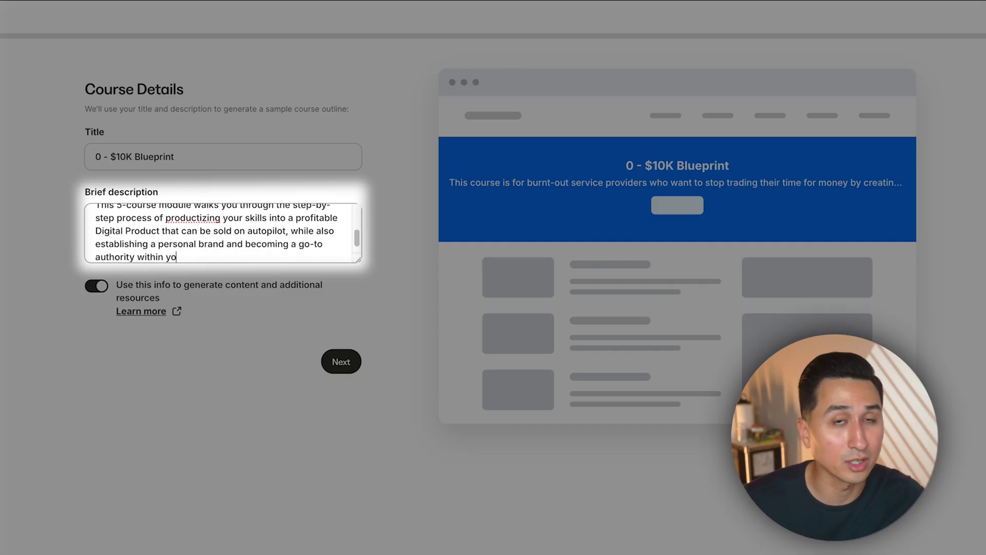
text(ry.)
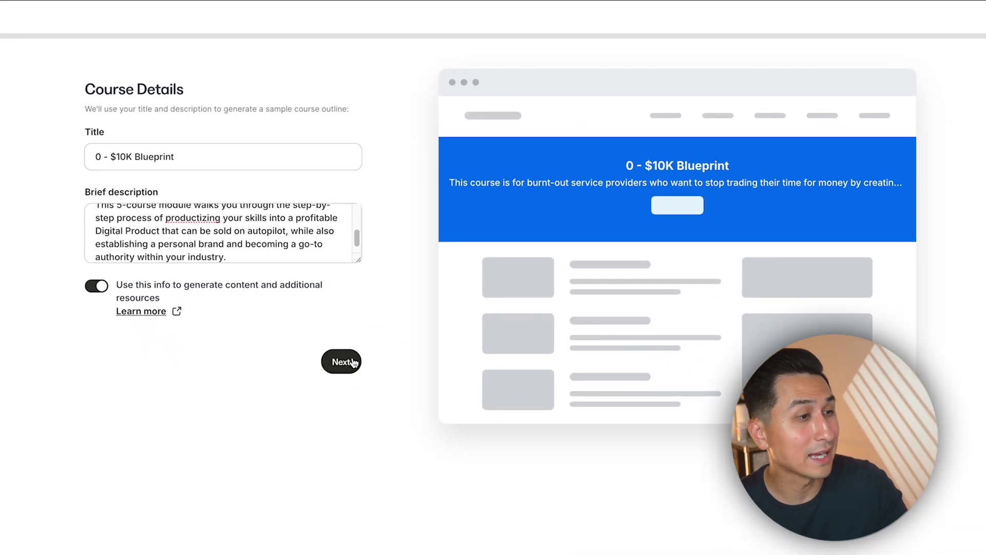
click(353, 363)
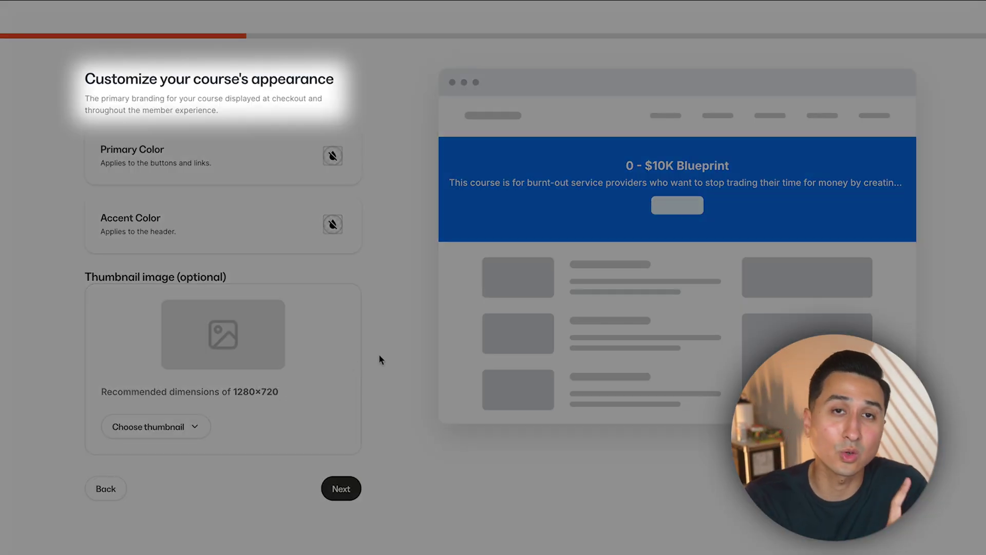
Step: Set the course's primary color to black and its accent color to orange
click(333, 155)
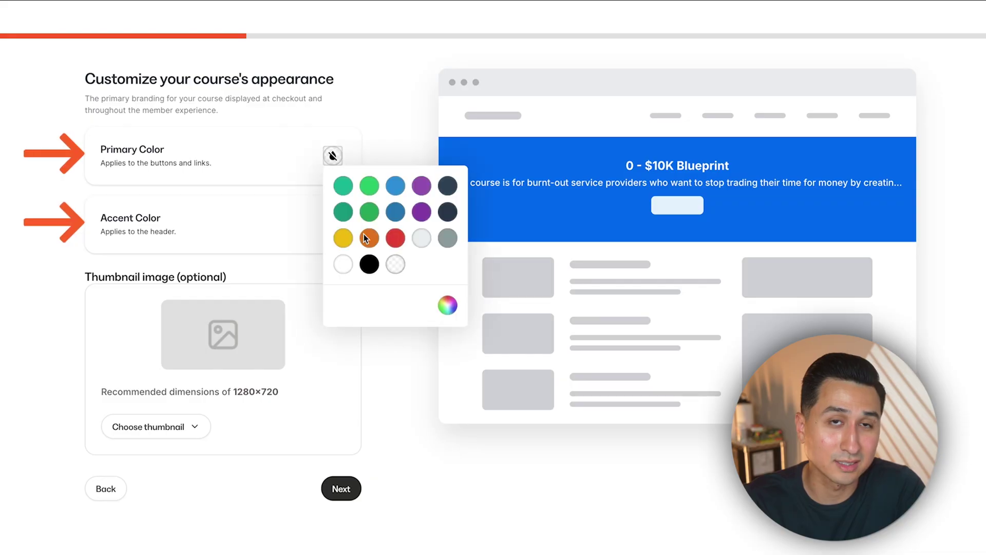
click(369, 238)
click(333, 224)
click(370, 307)
click(333, 156)
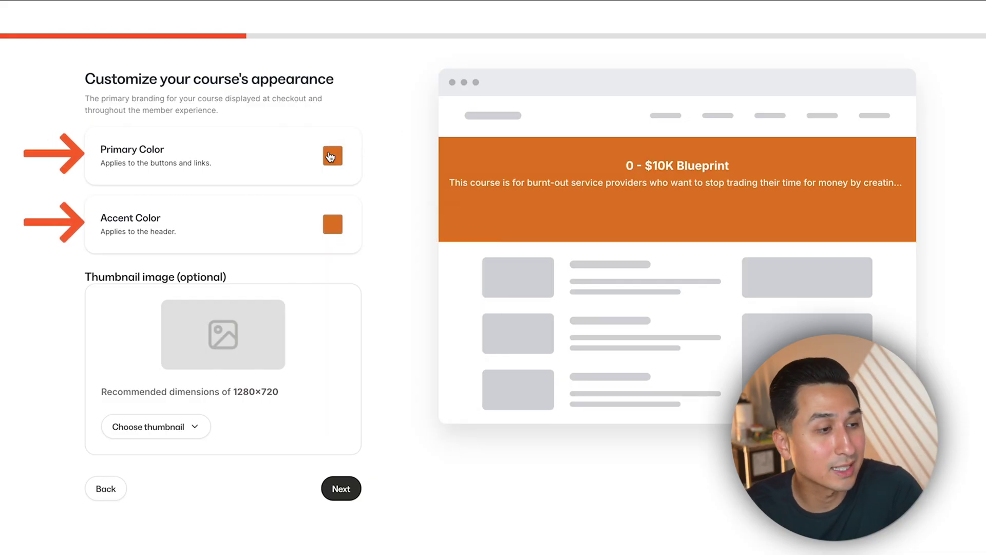
click(369, 264)
Step: Upload "Editing Thumbnail Cover.png" as the course thumbnail and continue to the pricing settings
click(194, 428)
click(171, 458)
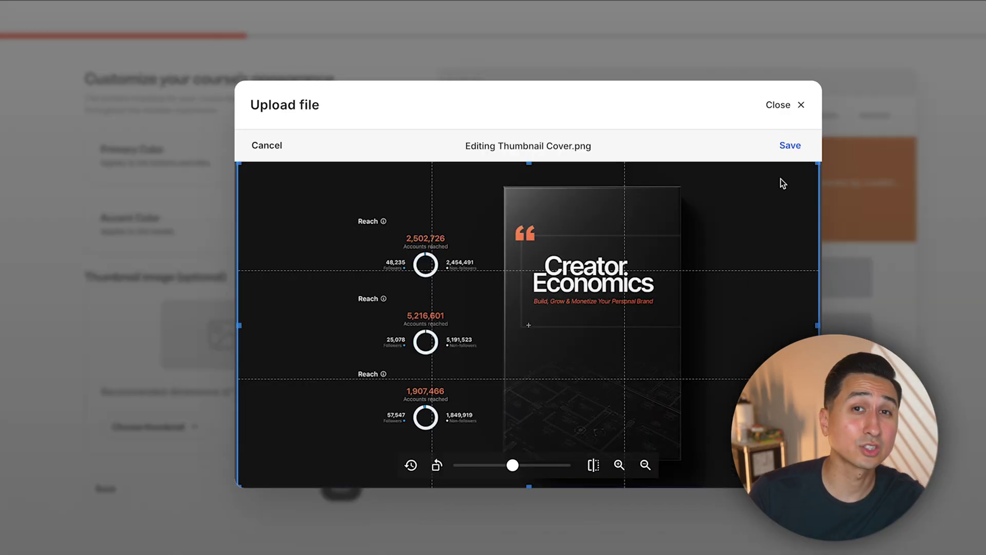
click(789, 146)
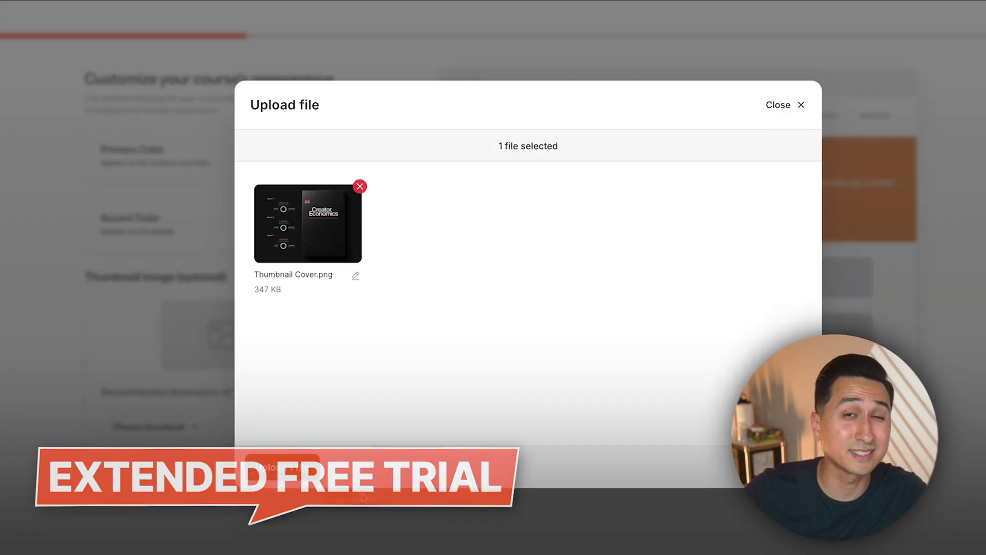
click(282, 467)
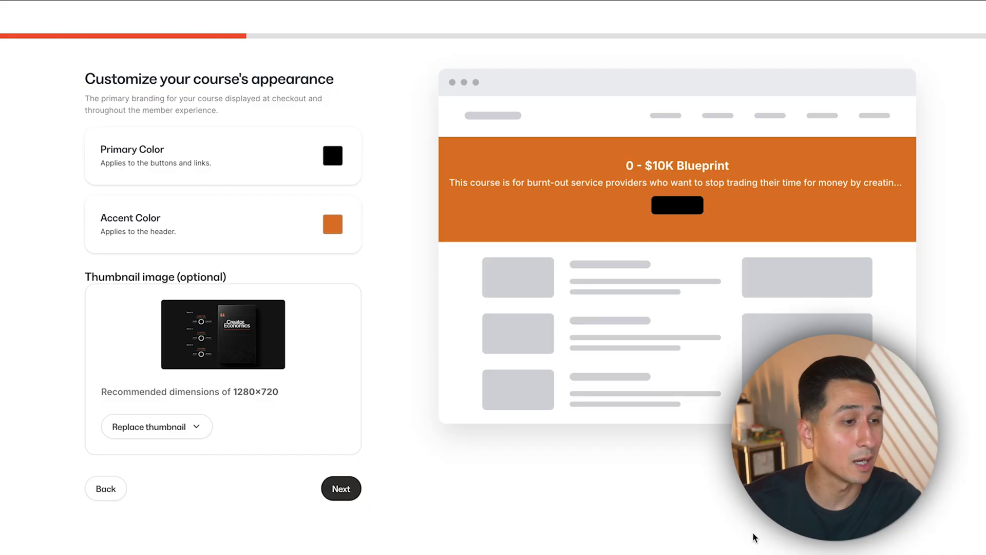
click(340, 488)
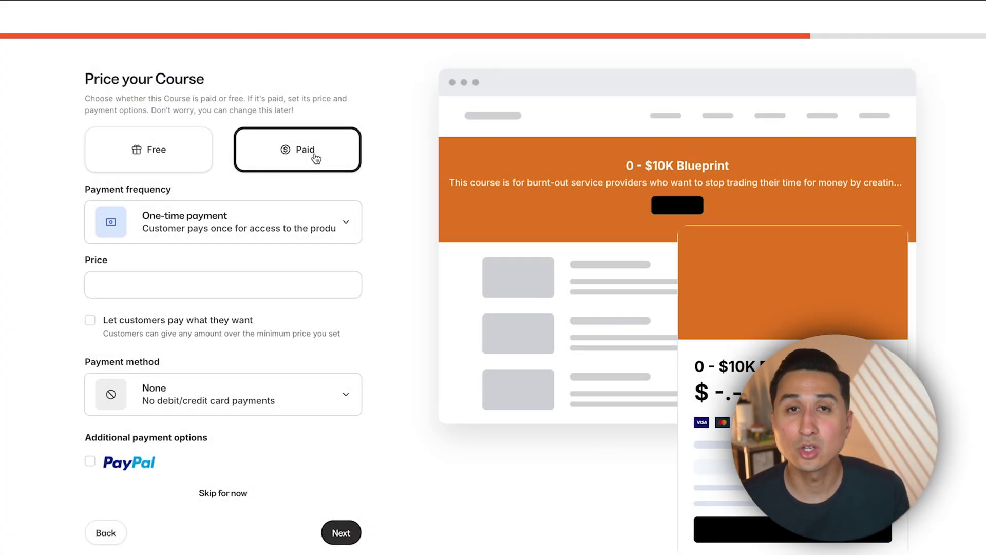
Step: Price the paid course as a one-time payment, finish the setup and expand the "Creating Your Digital Product" module in the outline
click(351, 209)
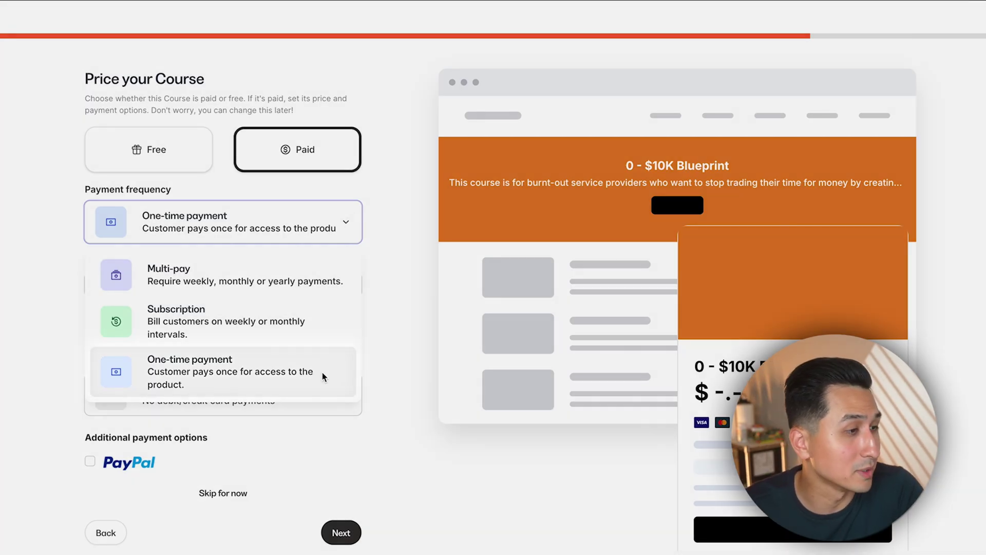
click(322, 372)
click(335, 293)
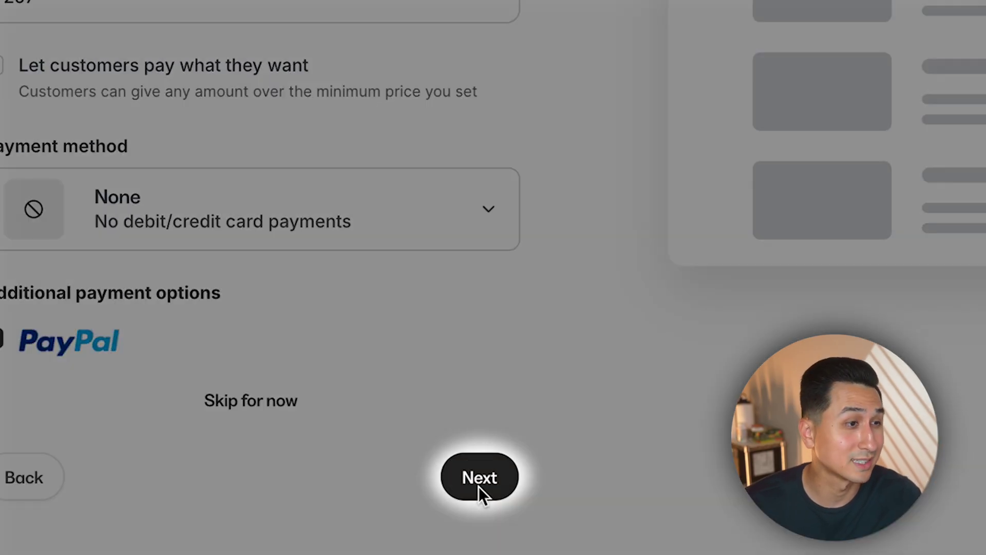
click(342, 533)
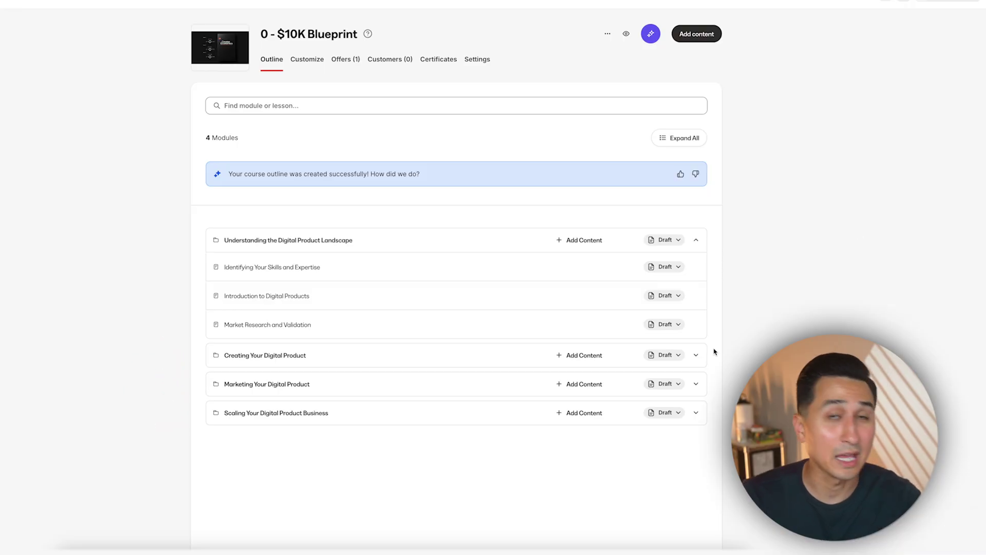
click(695, 355)
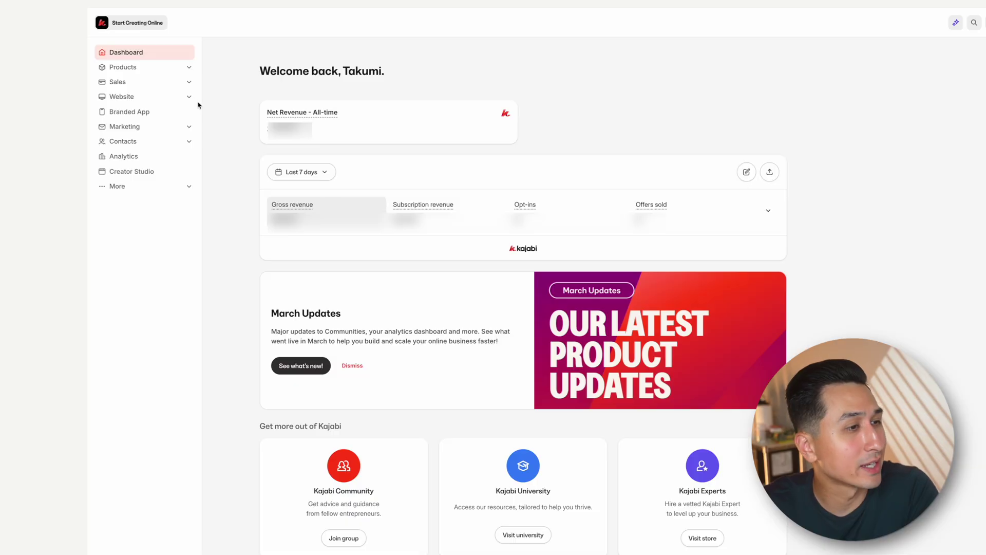
Step: Open the "30 Day Creator Presale Landing Page" in the page editor and look over its sections from the hero to the FAQ
click(186, 97)
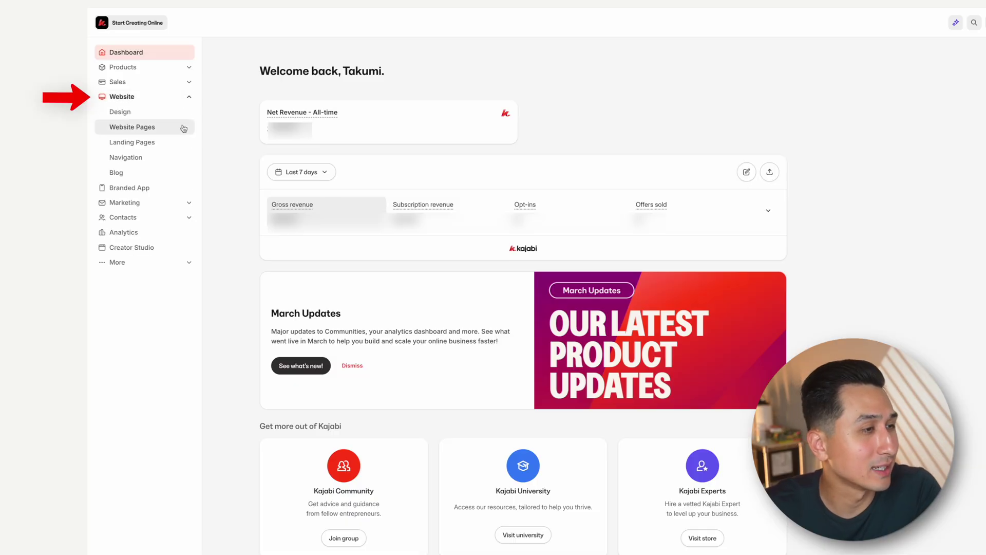
click(185, 140)
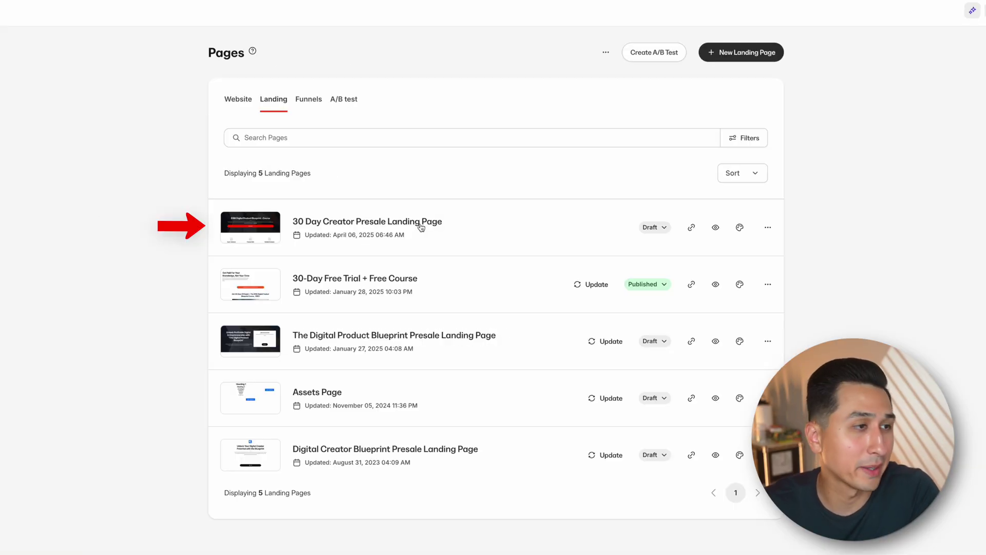
click(382, 228)
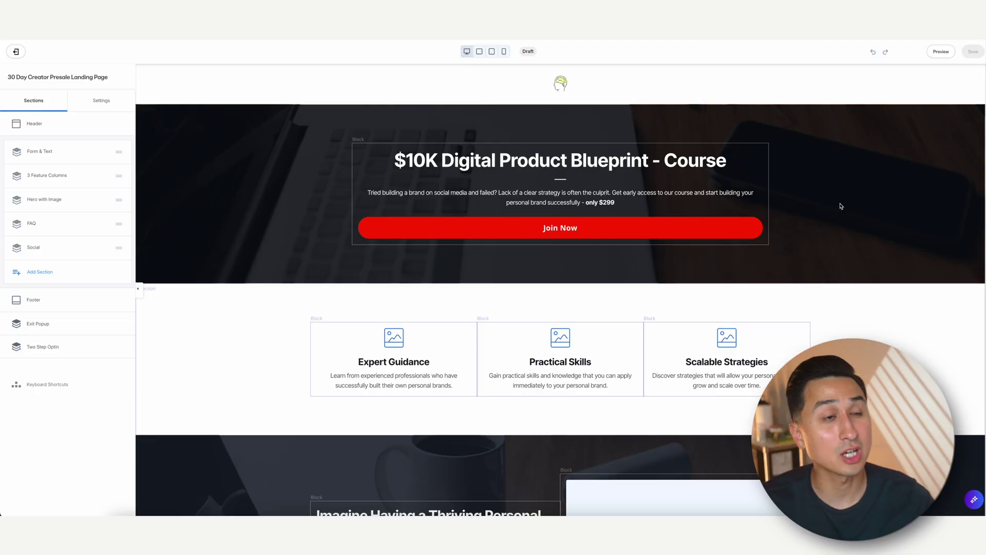
scroll(804, 252, down, 1)
click(804, 251)
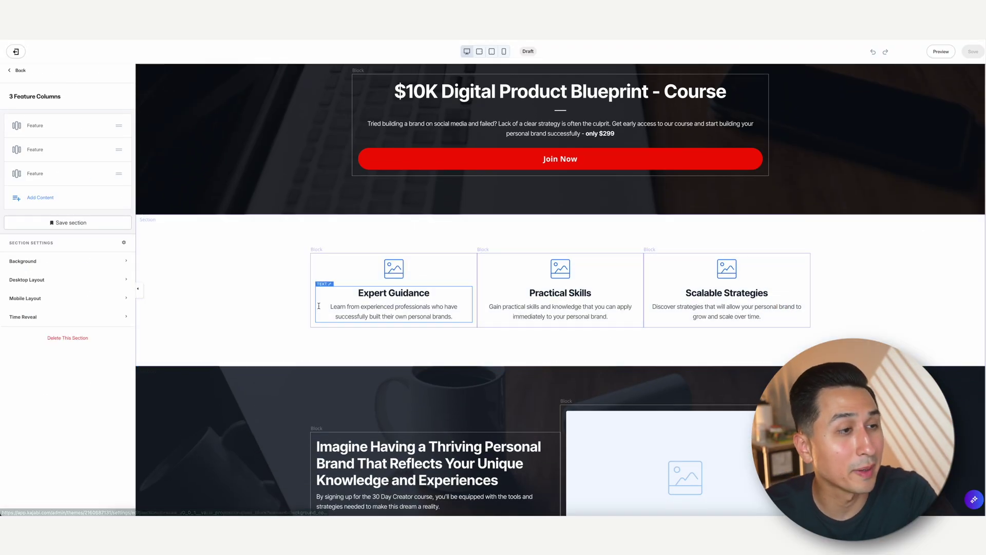
scroll(319, 303, down, 5)
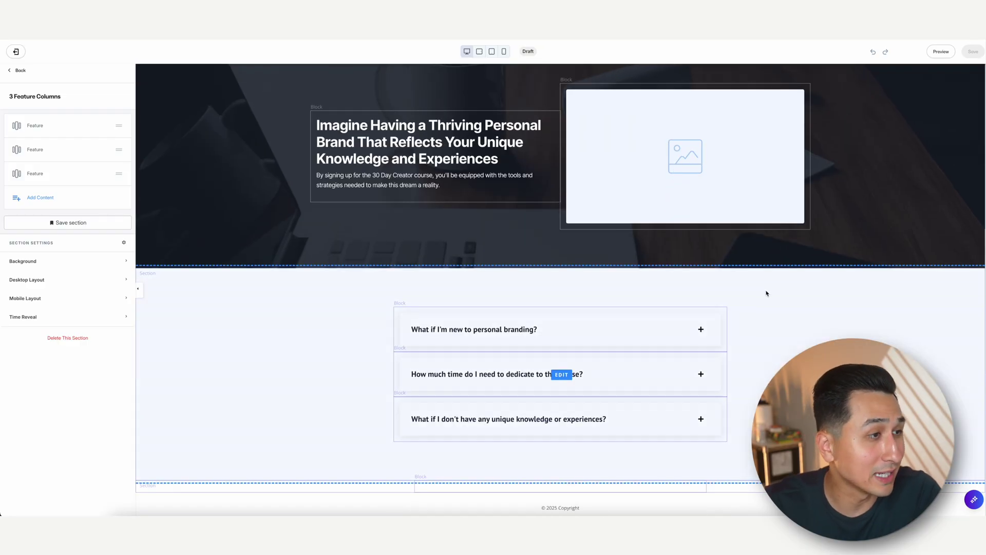
Step: Add two pricing cards side by side in the FAQ section, beneath the accordion questions
scroll(822, 314, down, 1)
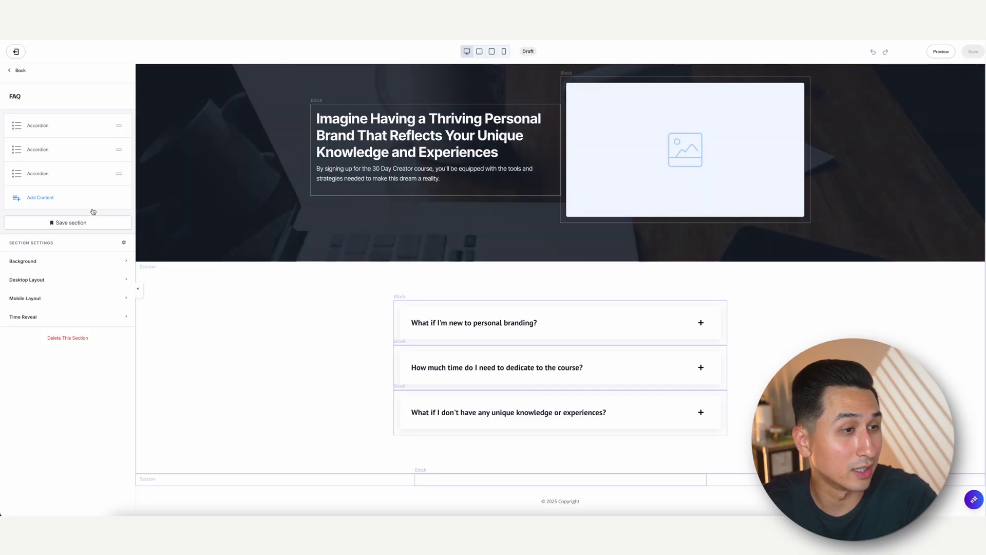
click(53, 198)
scroll(56, 216, down, 2)
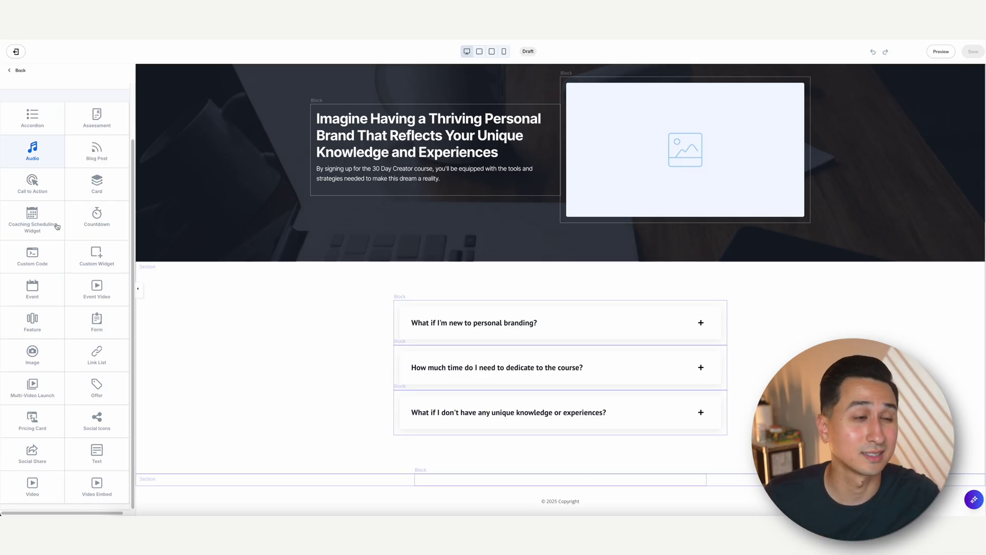
click(32, 419)
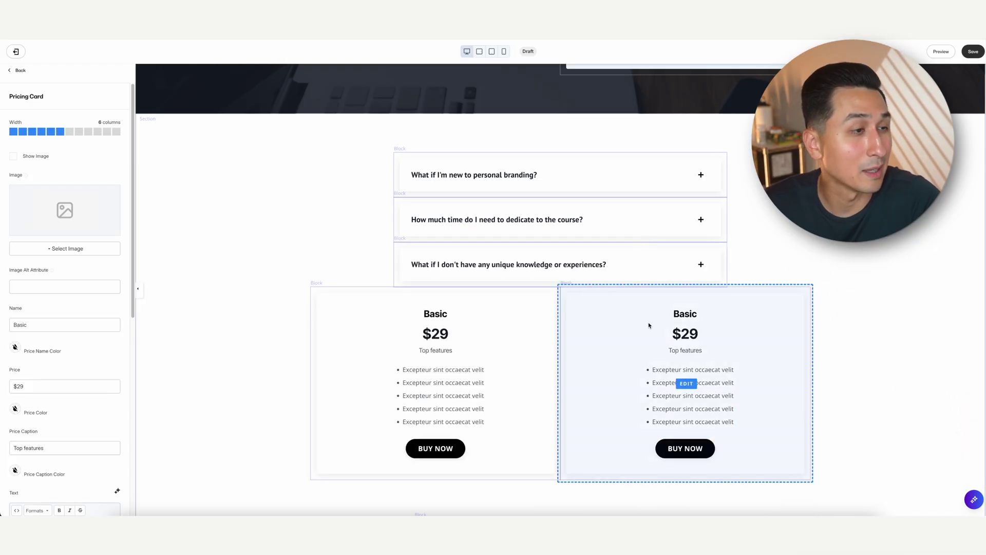
Step: Name the first pricing card "One Time Payment" and the second "Split Pay"
double_click(431, 315)
text(One Time Payment)
click(687, 315)
text(Split Pay)
Step: Price the One Time Payment card at $399 and the Split Pay card at $250 x 2, and check the page in the mobile view
click(436, 333)
key(BackSpace)
text(39)
double_click(685, 334)
text(250 x 2)
click(940, 413)
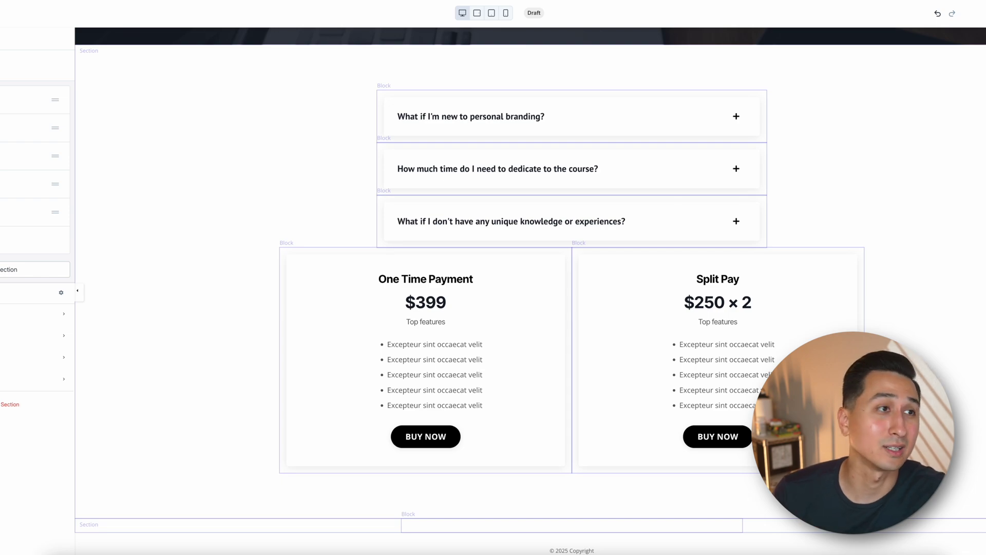
click(506, 14)
drag(643, 288, 605, 156)
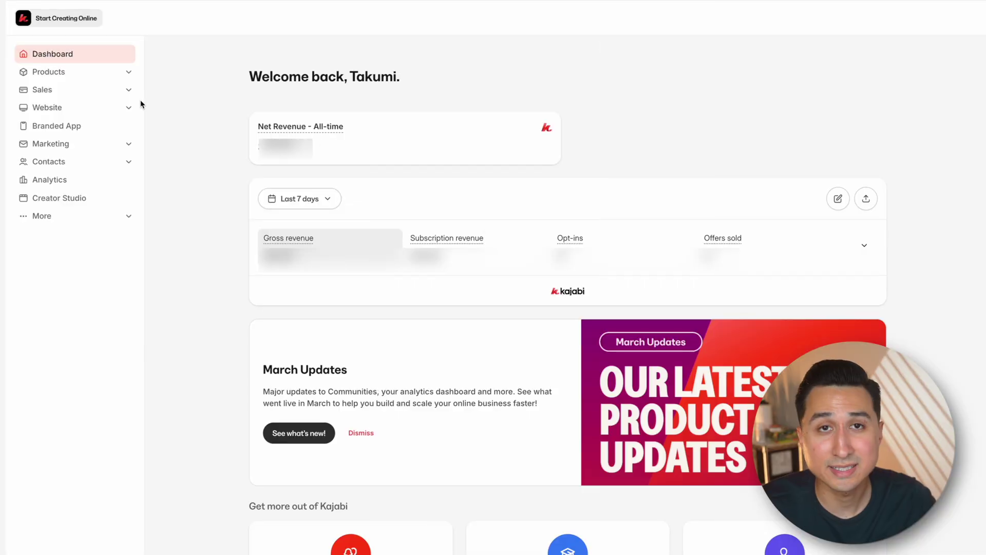
Step: Open the published "$10K Digital Product Blueprint" offer and start editing its checkout page
click(128, 93)
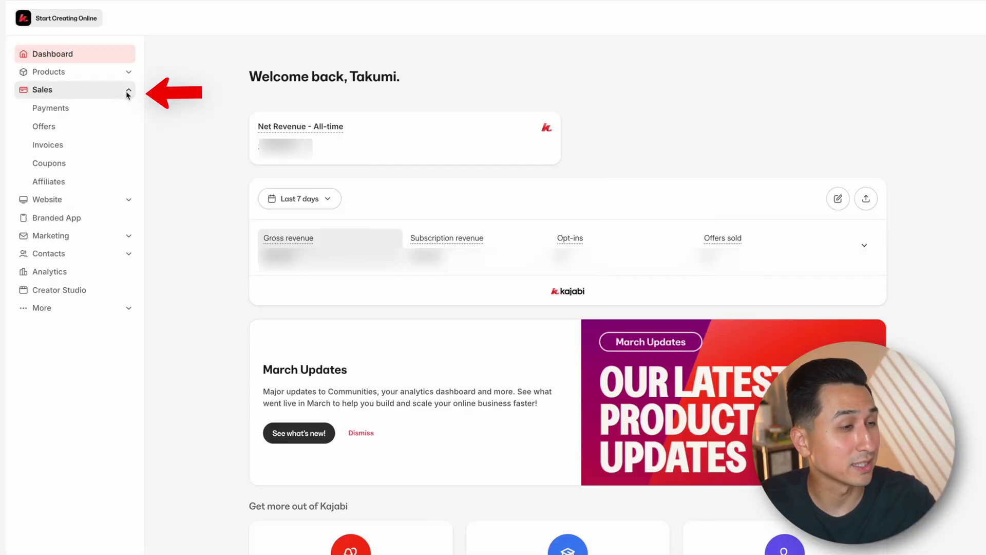
click(112, 128)
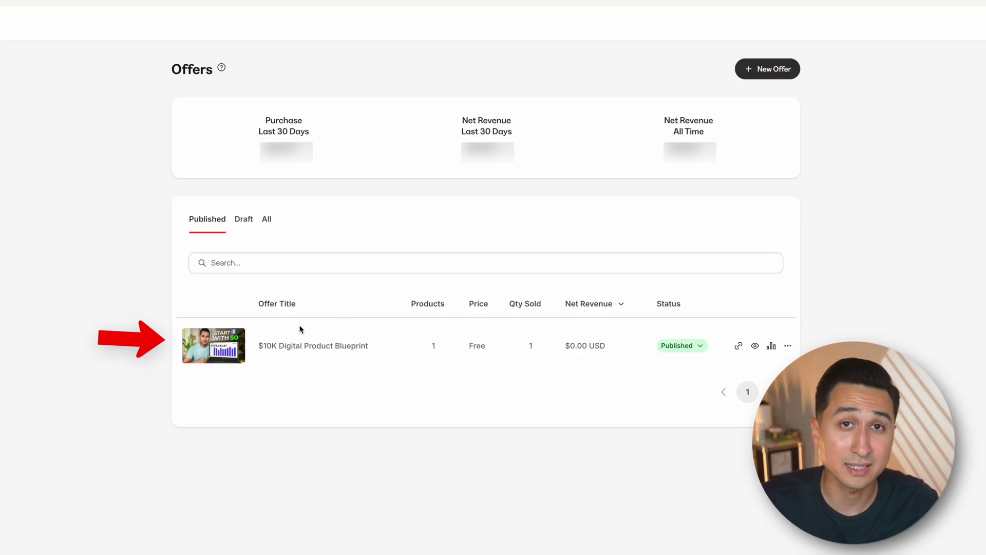
click(282, 347)
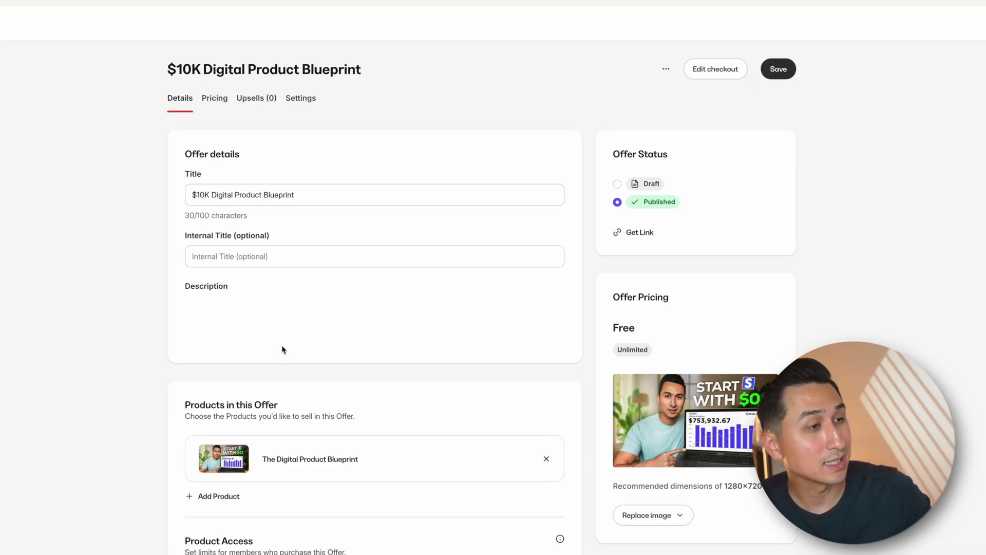
click(737, 74)
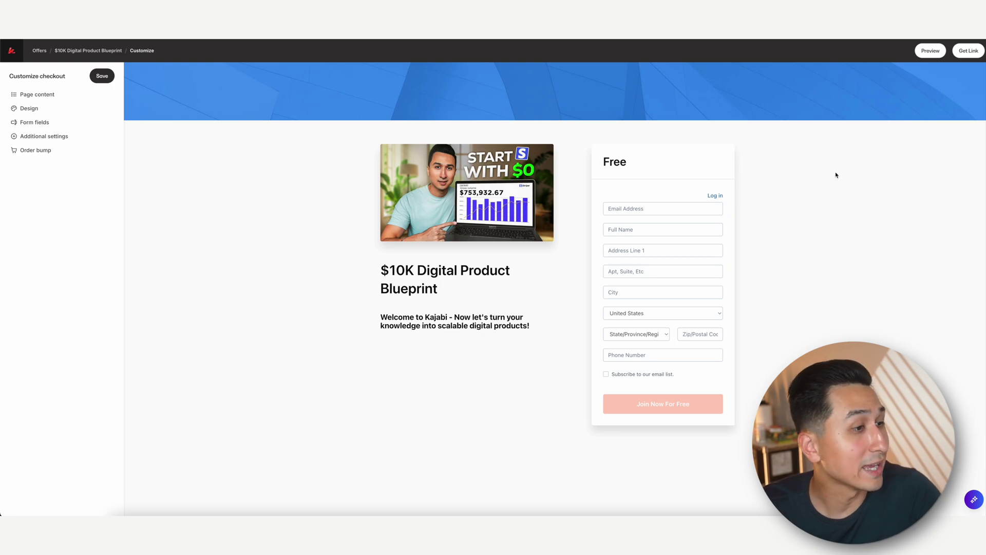
Step: Replace the checkout description with "Get Instant Access To:" and seven bullets, from "All-In-One $6-Figure Creator System" through trackers and templates to "Step-By-Step Video Trainings"
click(484, 287)
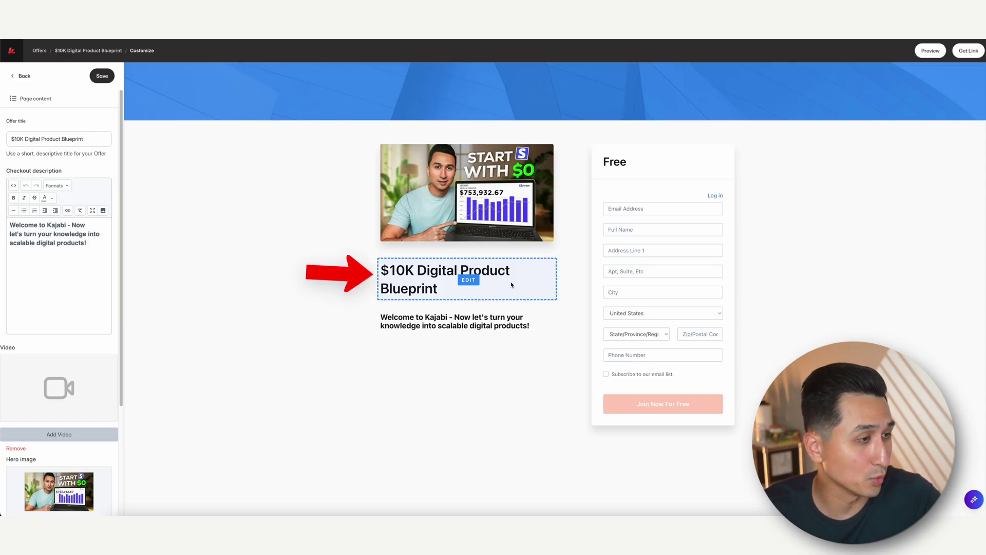
click(523, 321)
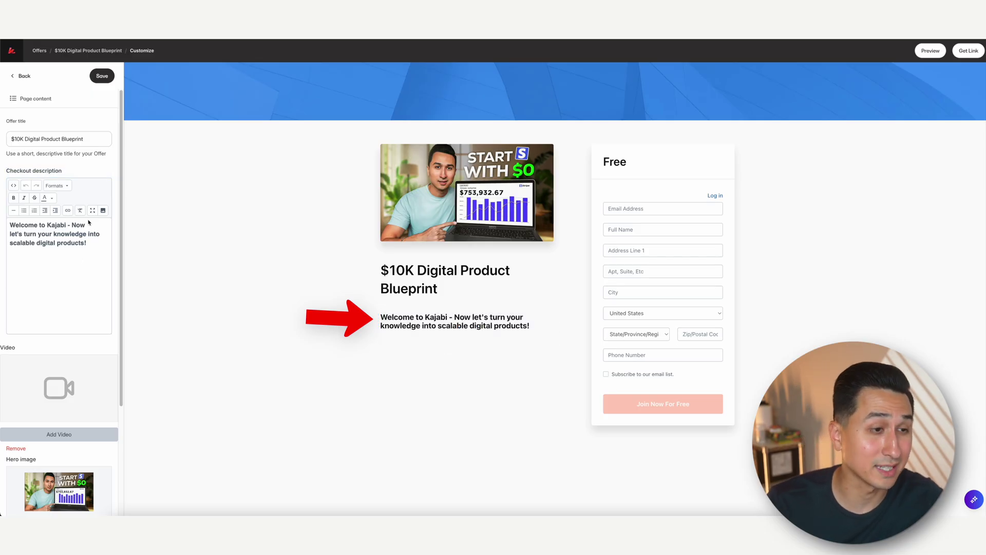
key(ctrl+a)
text(Get Instant Access To: All-In-One $6-Figure Creator System Profit & Expense Trackers Short-Form Video Template YouTube Video Template Lead Magnet Template Top 50 Proven Hooks Database Step-By-Step Video Trainings)
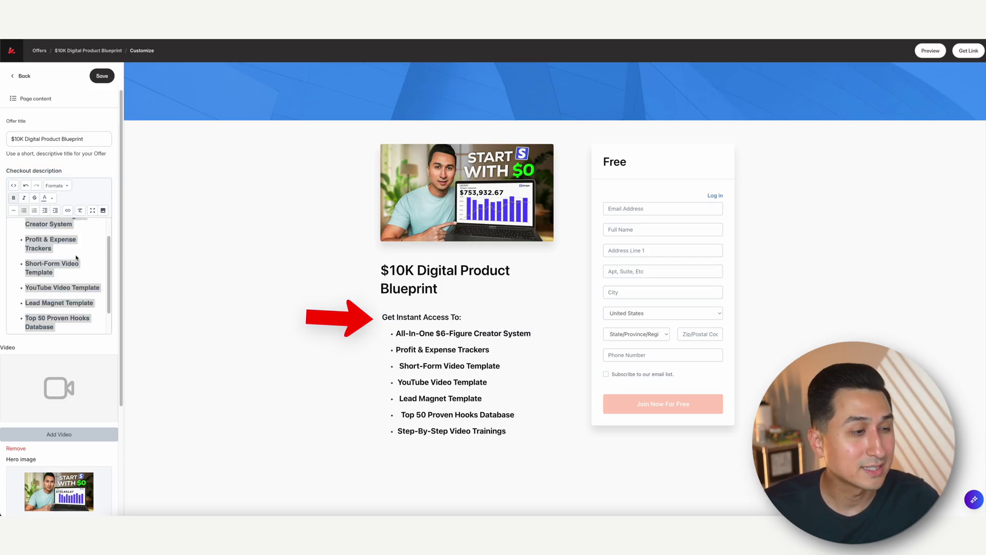
drag(110, 258, 112, 236)
scroll(97, 247, down, 2)
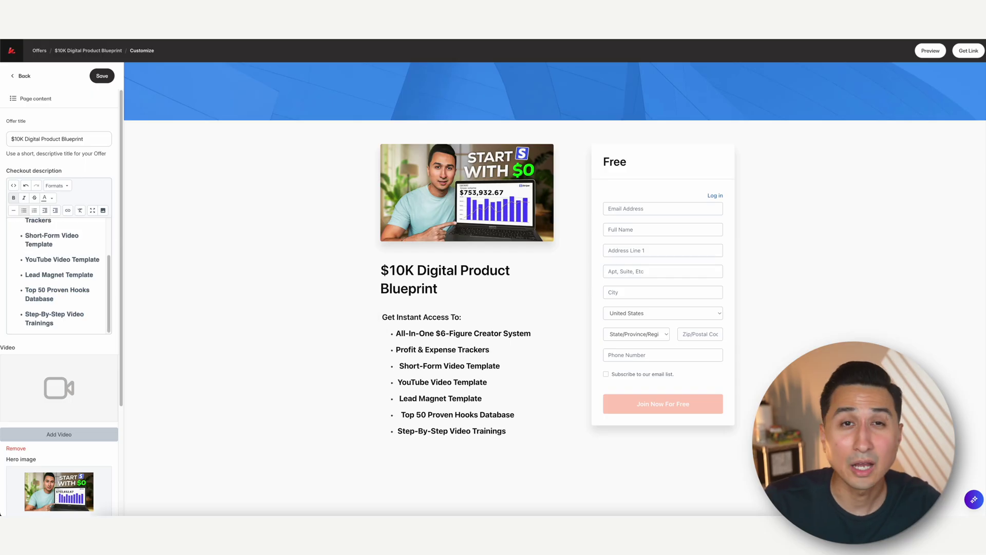
Step: Check the checkout page's testimonial and order bump settings, and save the checkout page
scroll(108, 404, down, 3)
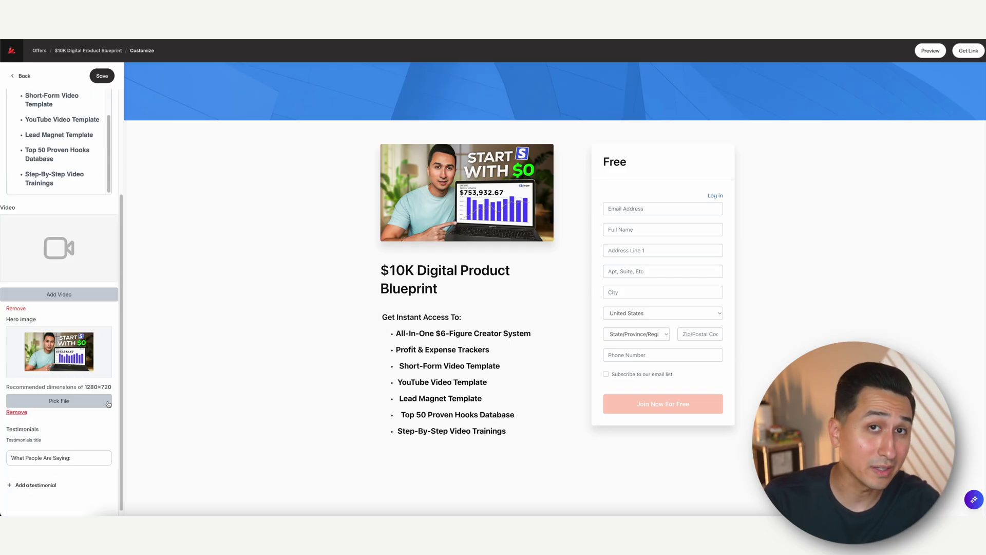
click(39, 481)
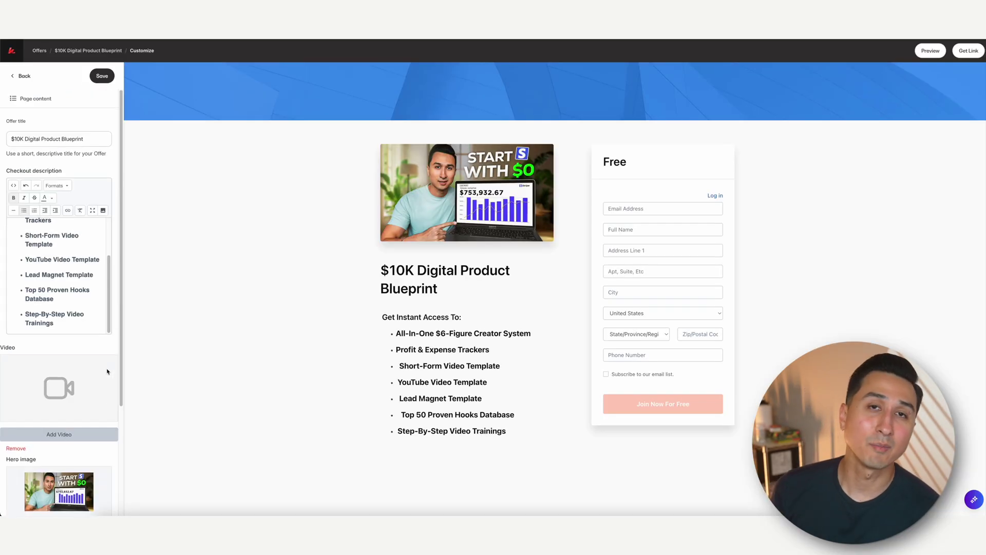
click(23, 77)
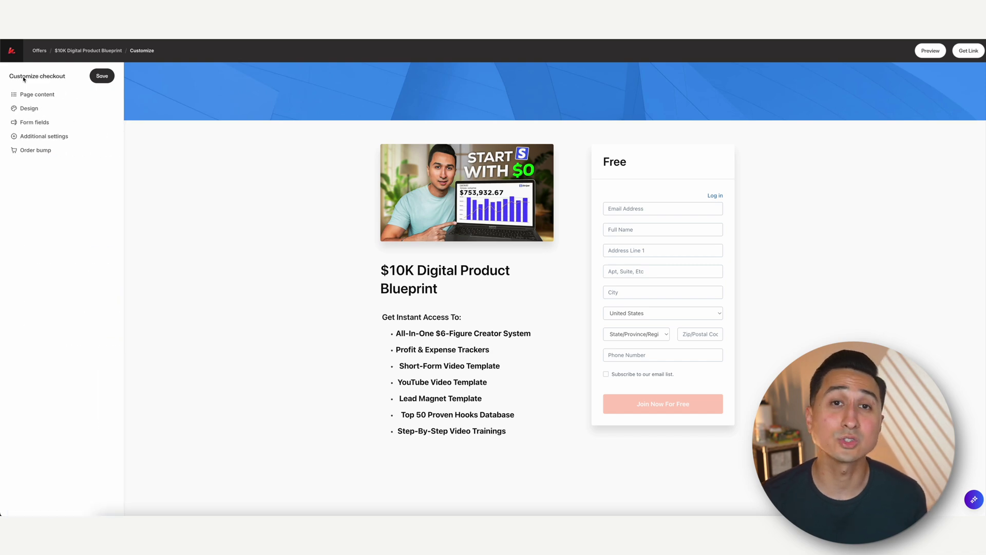
click(83, 154)
click(83, 156)
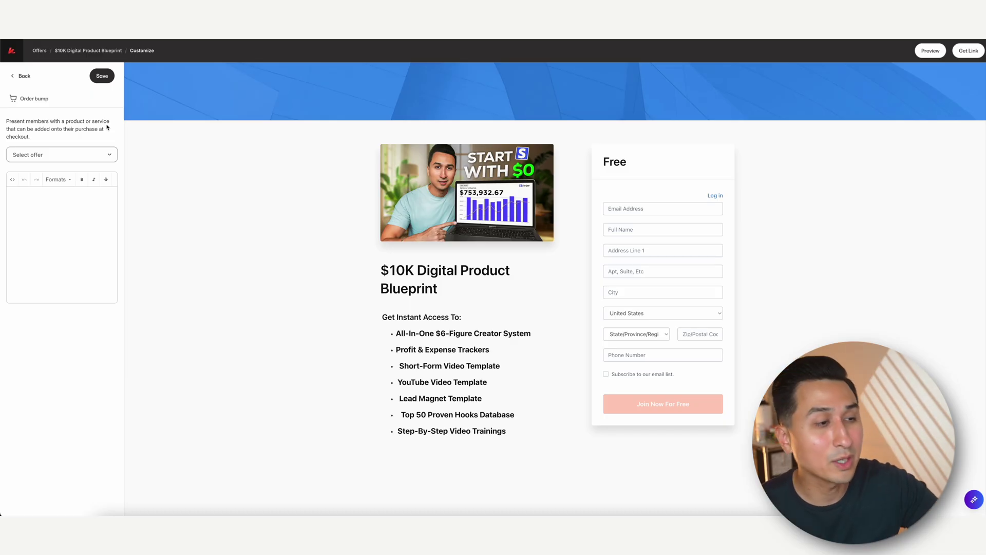
click(99, 78)
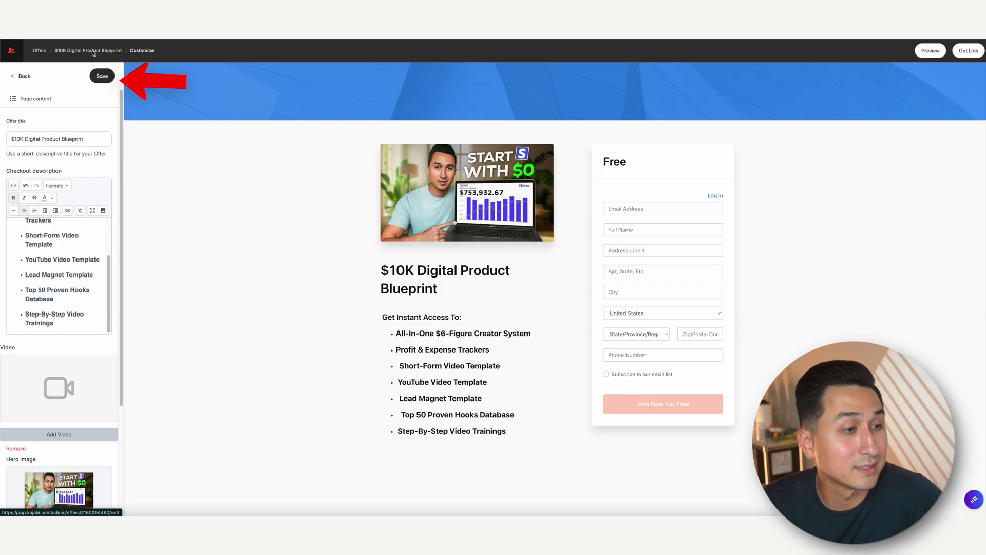
Step: Return to the offer's details and start an automation for its purchase to look through the available follow-up actions
click(93, 52)
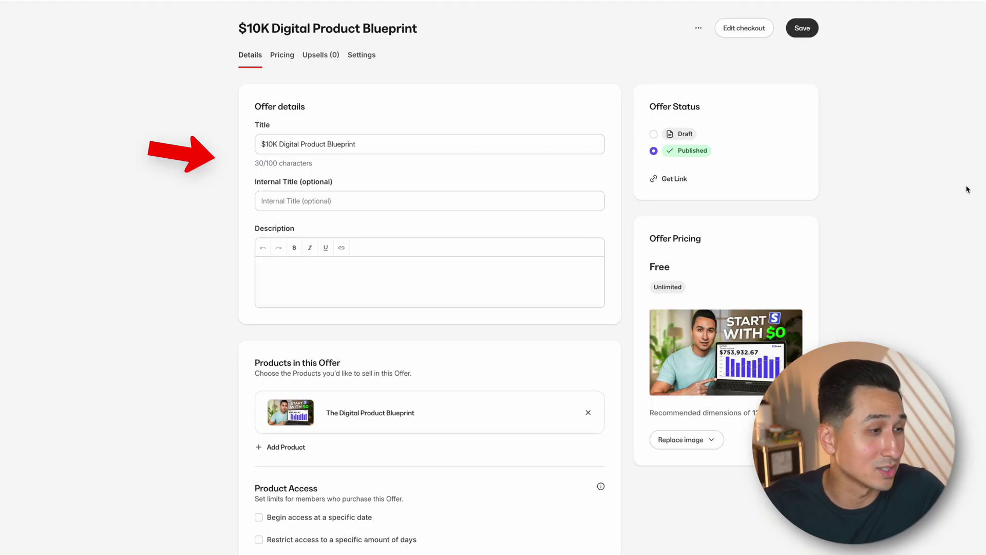
scroll(929, 267, down, 7)
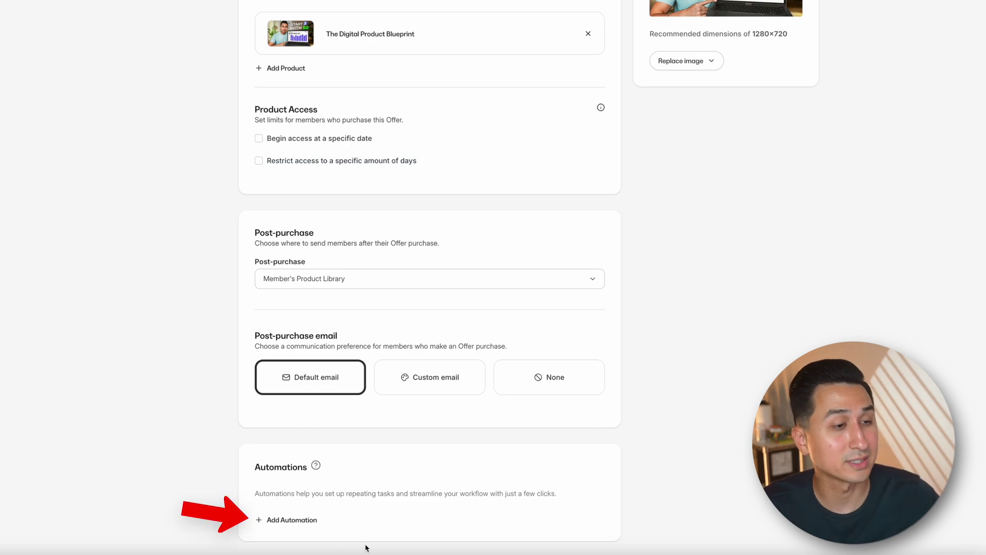
click(297, 520)
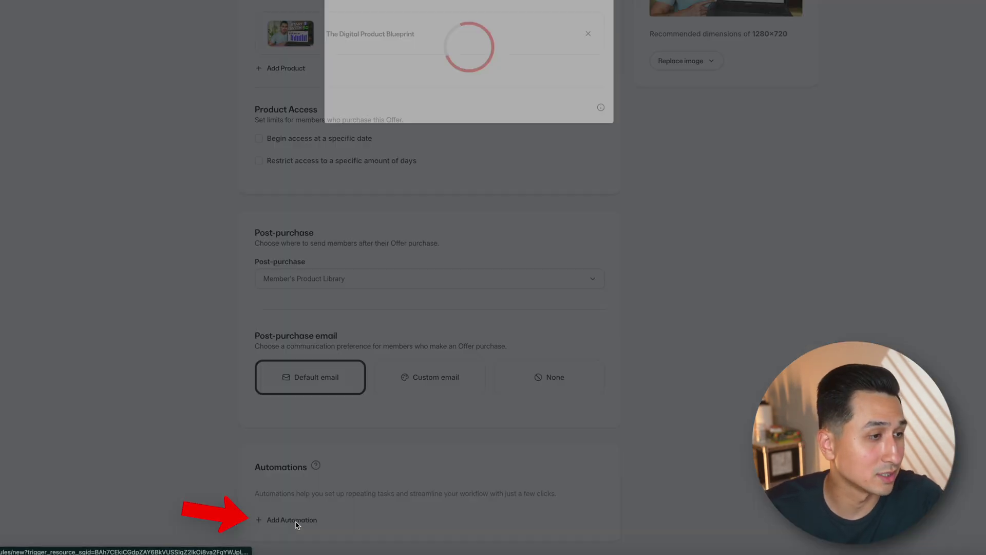
click(651, 230)
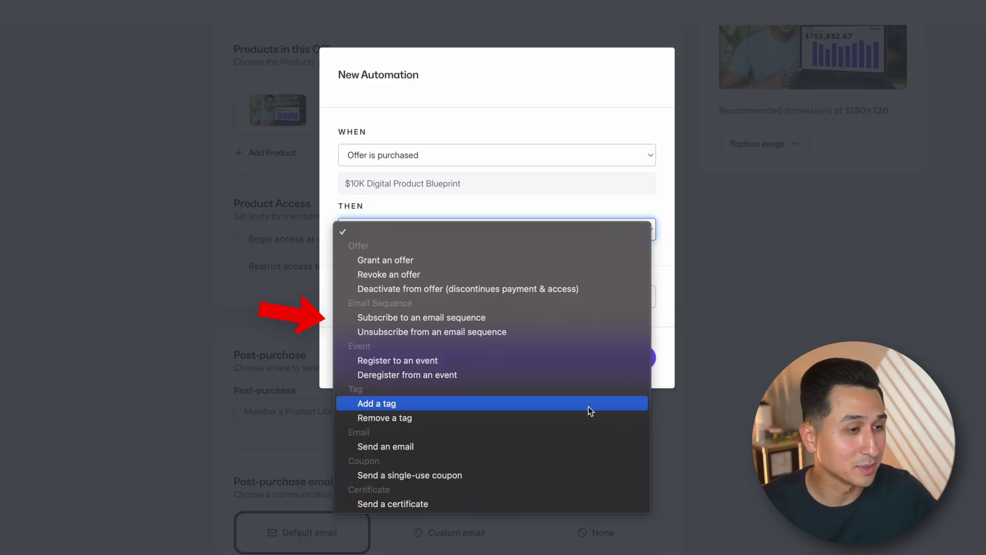
scroll(498, 320, down, 2)
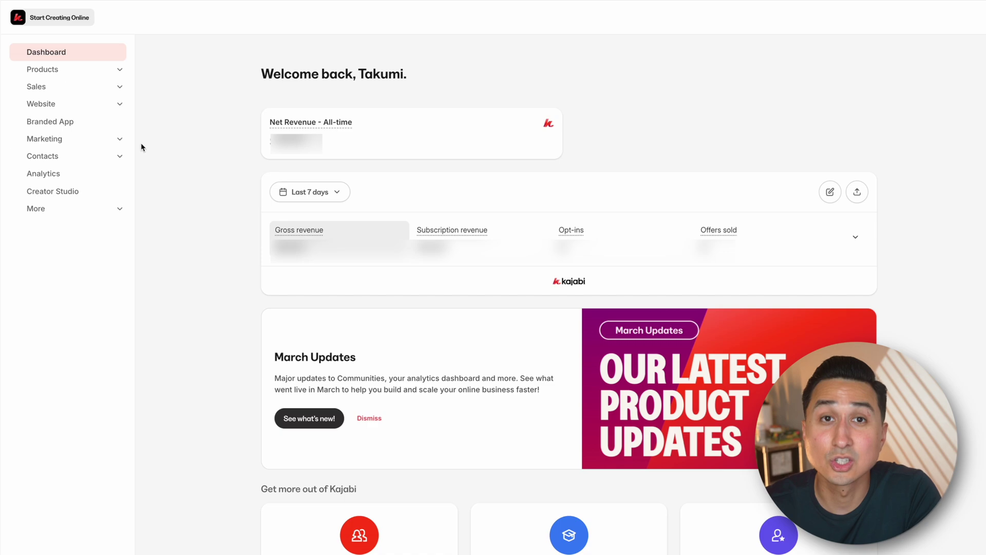
Step: Create an email sequence campaign titled "Digital Product Blueprint Members Flow"
click(112, 139)
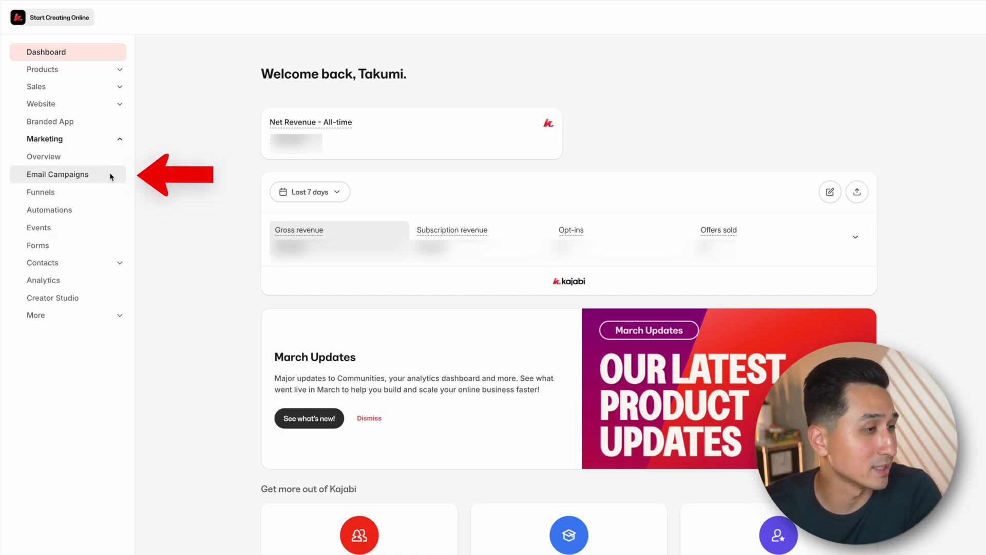
click(109, 174)
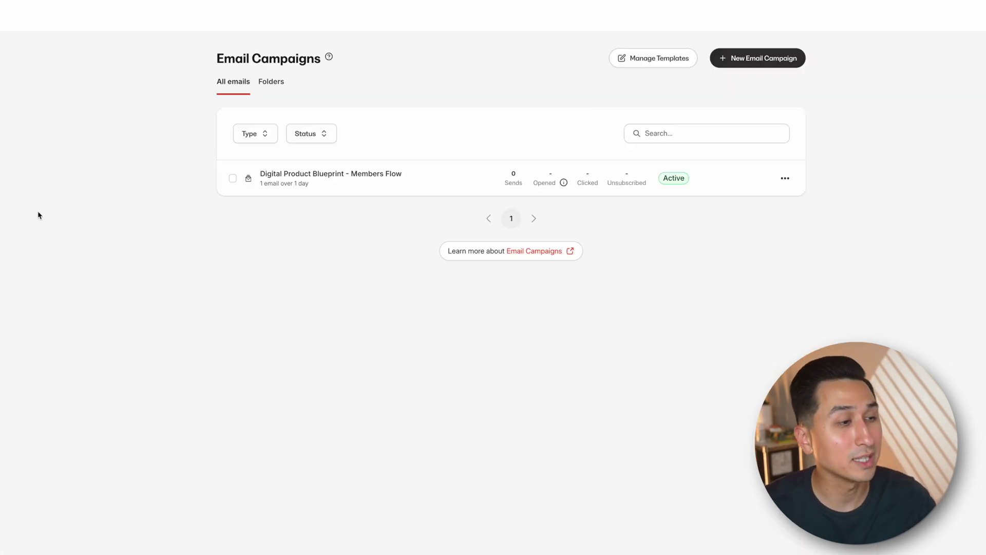
click(788, 63)
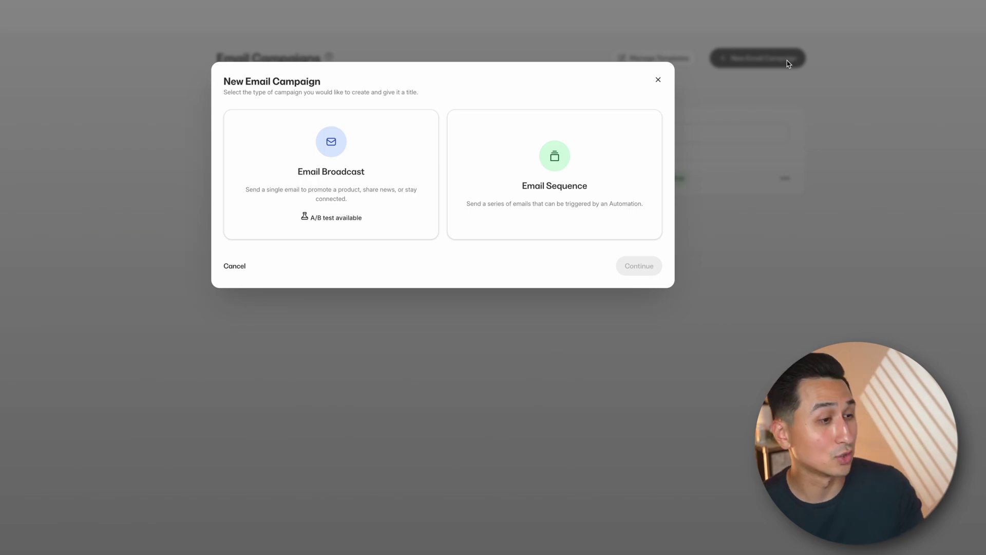
click(611, 206)
text(Digital Product Blueprint Members Flow)
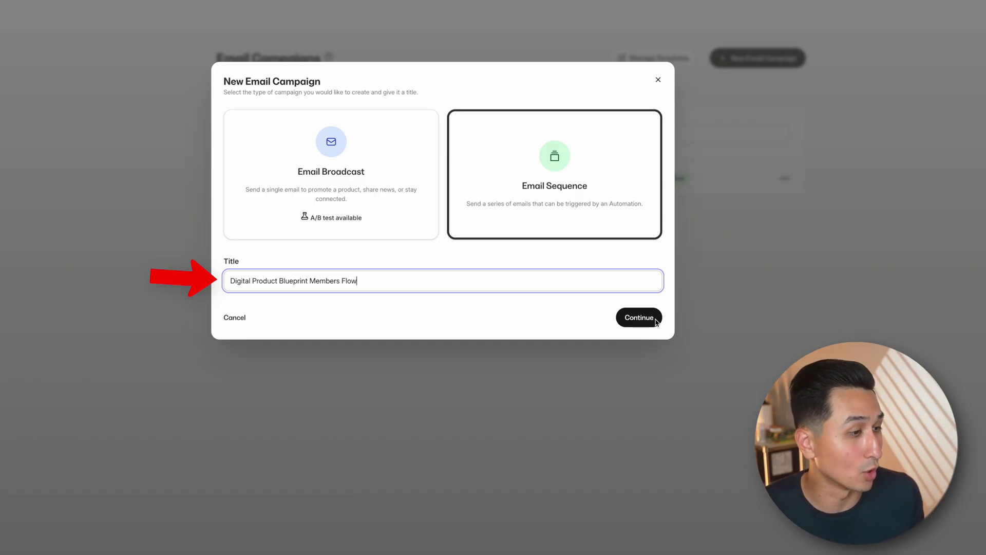
click(639, 318)
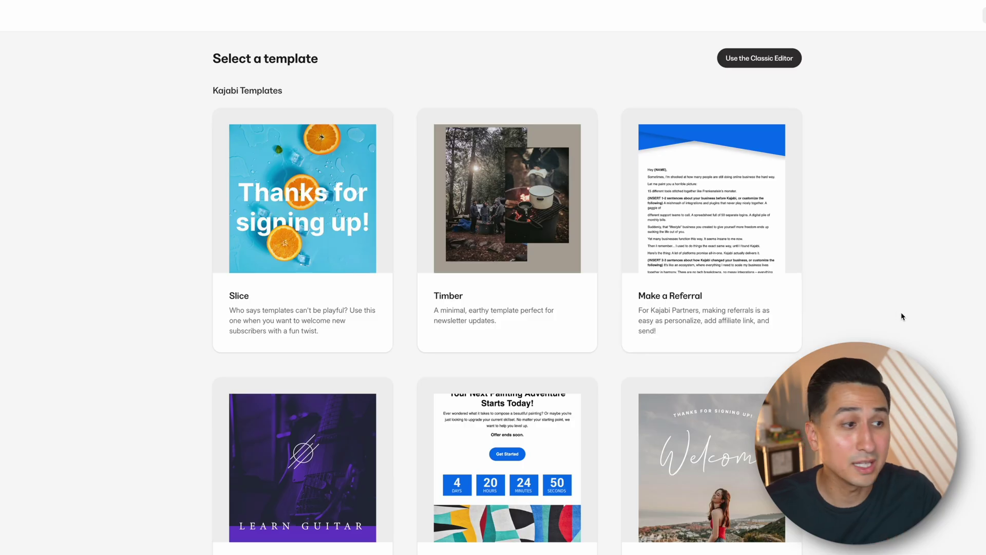
Step: Create the sequence's first email from the Simple Text template with the title "Welcome Email"
scroll(895, 327, down, 4)
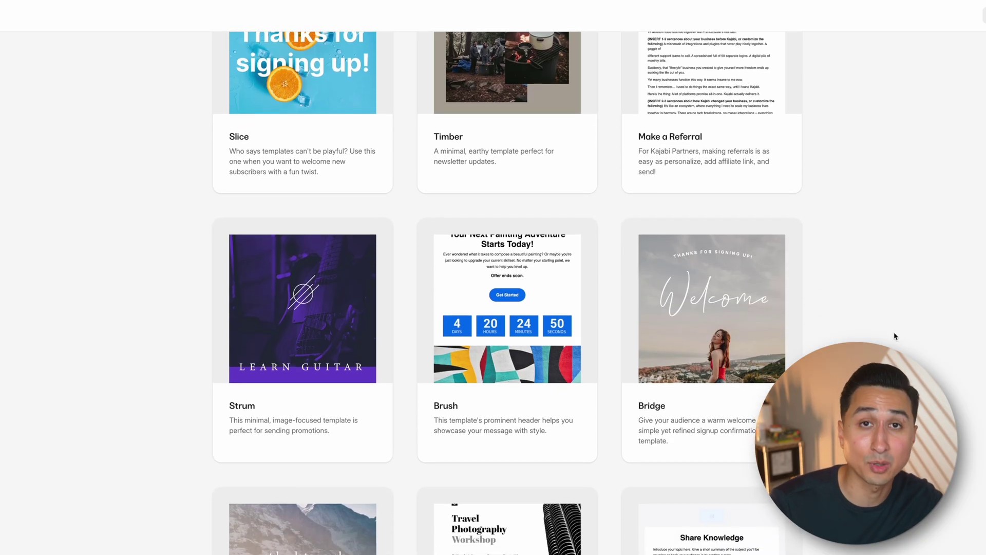
scroll(895, 336, down, 13)
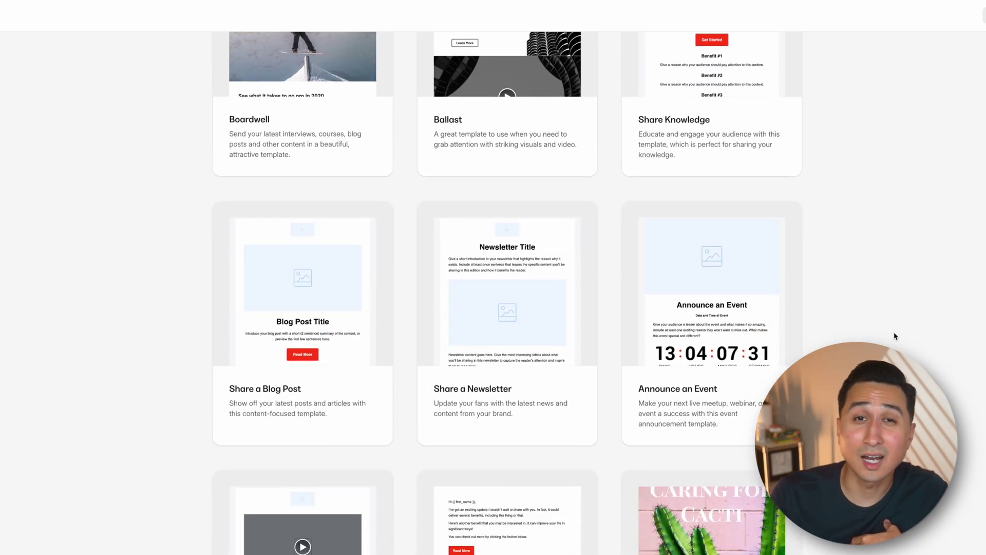
scroll(894, 337, down, 3)
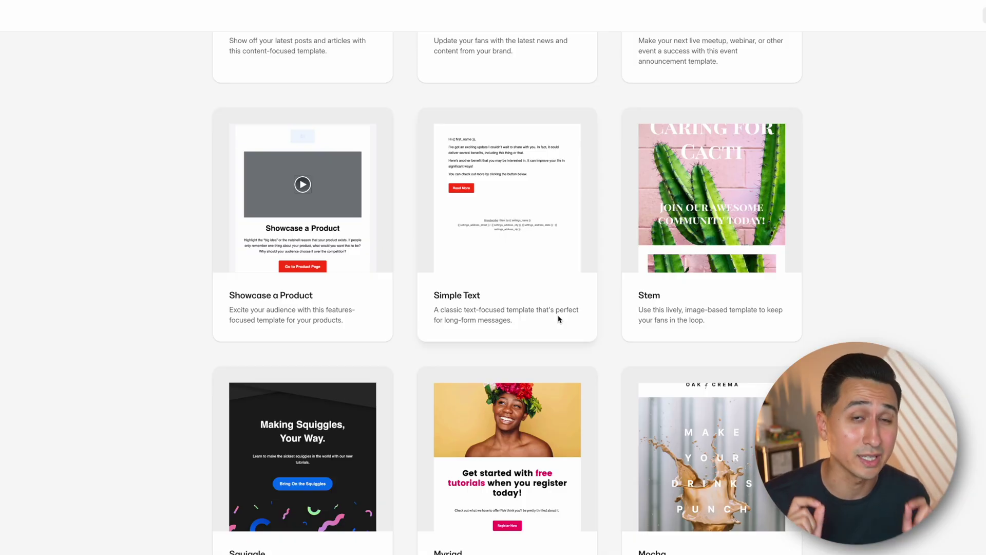
click(542, 281)
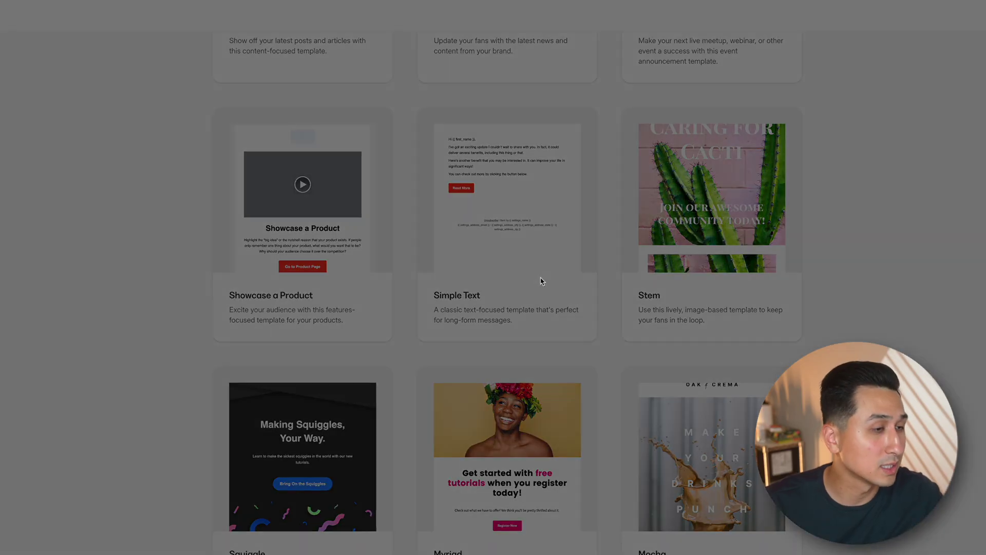
click(567, 127)
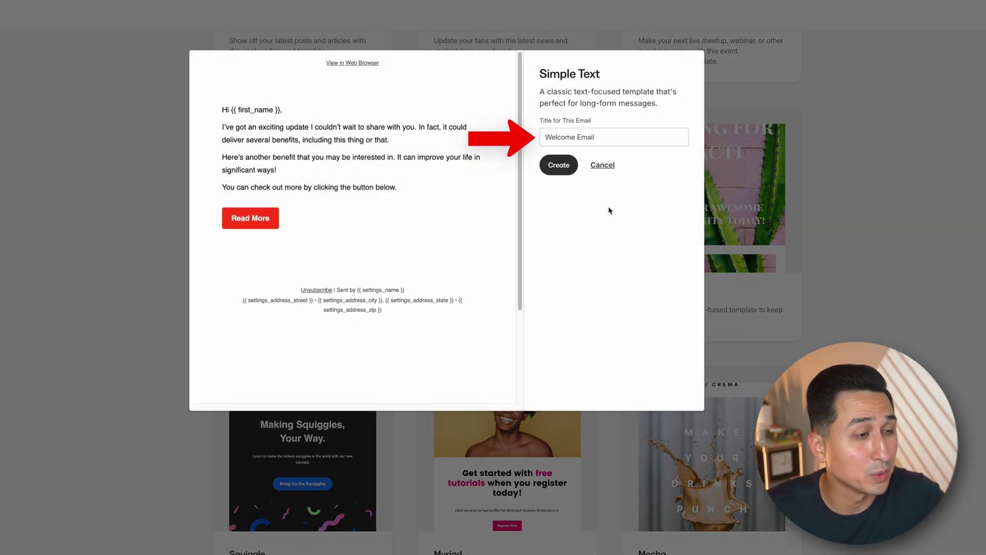
click(559, 166)
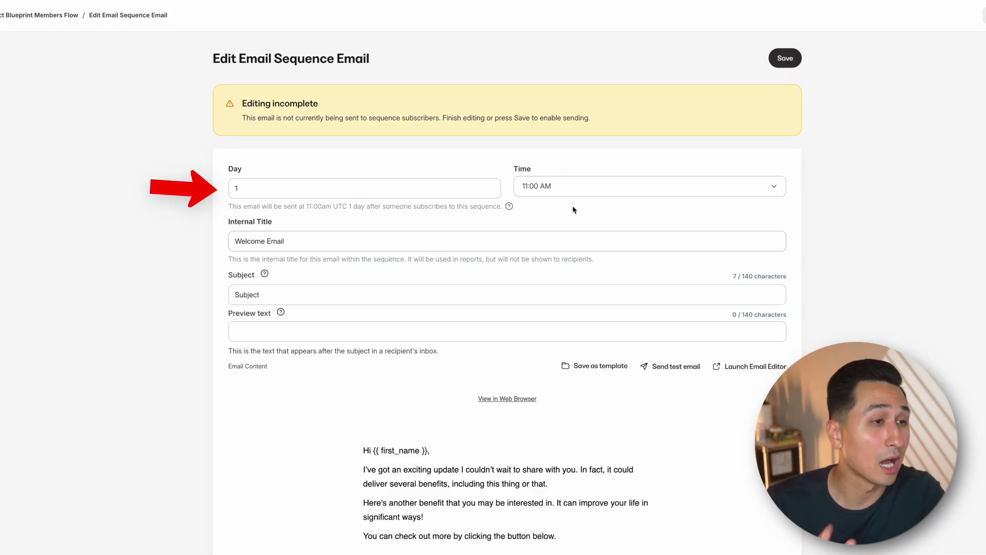
Step: Set the welcome email to day 0 with the subject "Welcome to the 1%", save it and return to the sequence
click(491, 191)
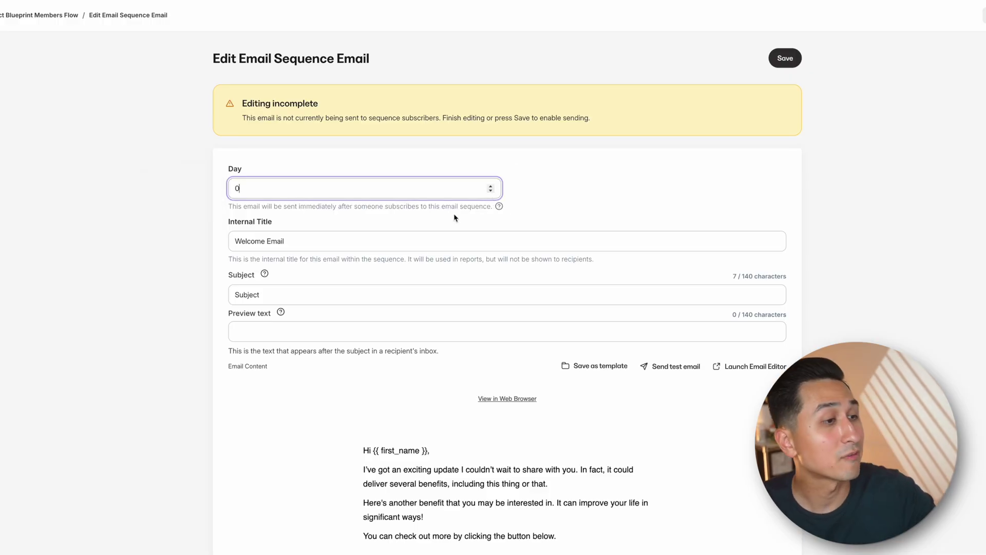
triple_click(322, 292)
text(Welcome to the 1%)
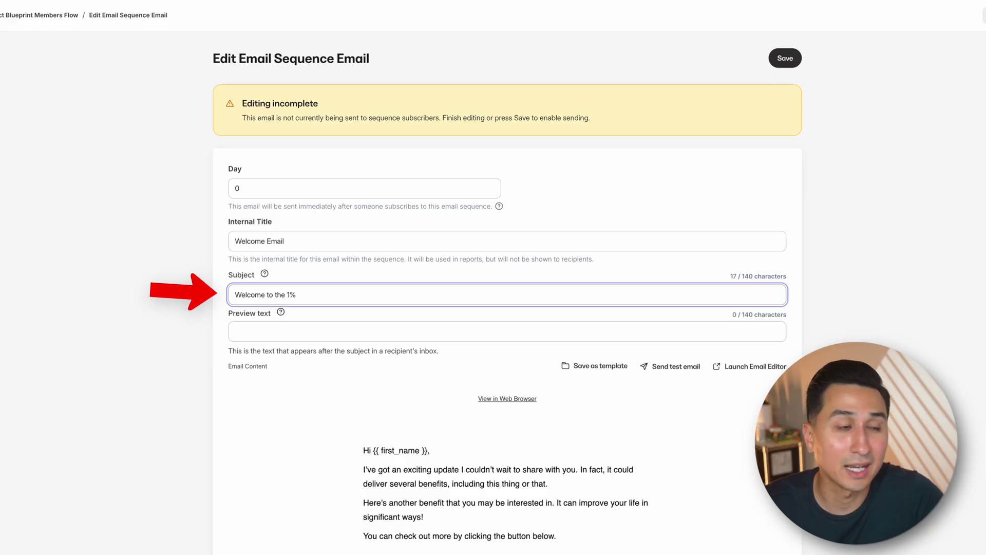
scroll(531, 333, down, 3)
mouse_move(531, 333)
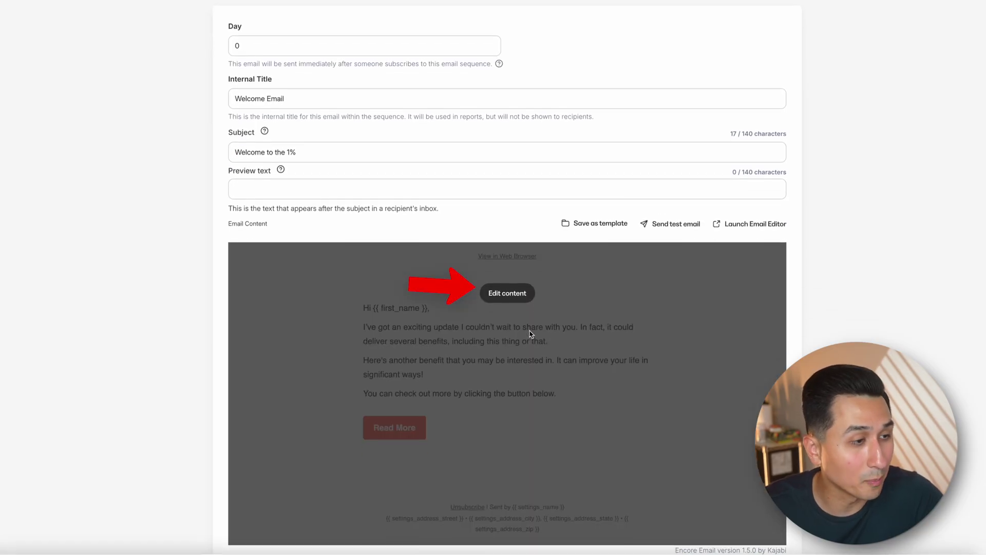
scroll(531, 333, up, 3)
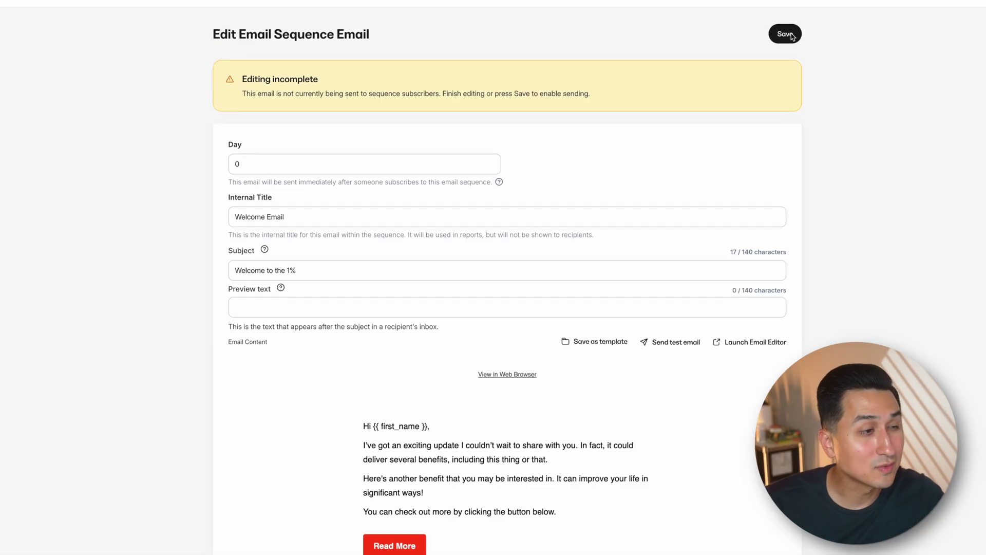
click(791, 65)
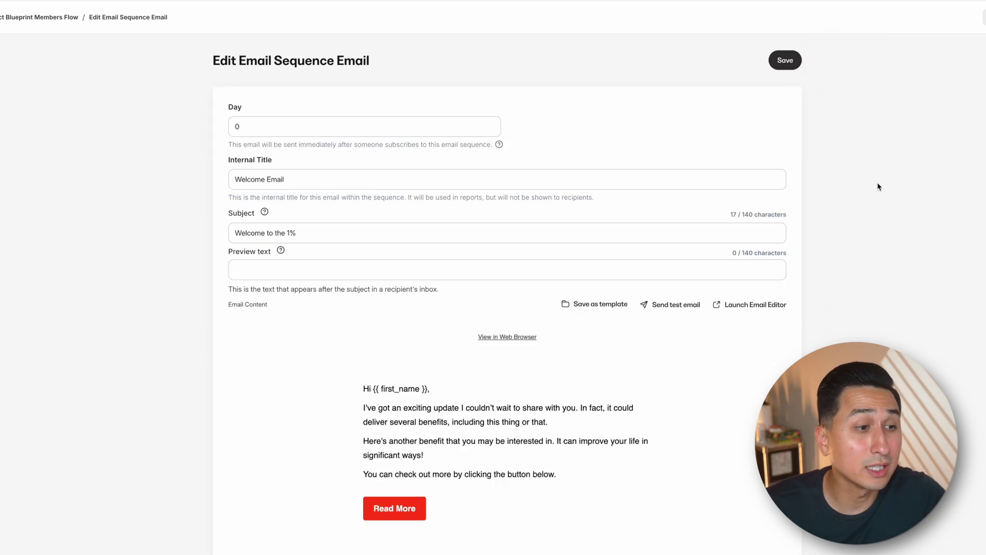
click(50, 19)
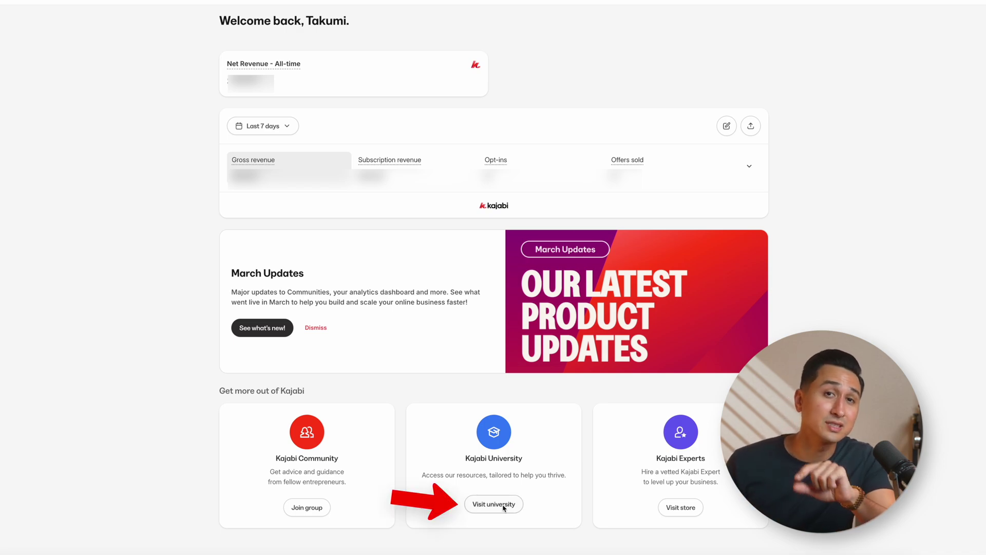
Step: Look through the Kajabi University courses and the Kajabi Experts marketplace page
scroll(493, 293, down, 8)
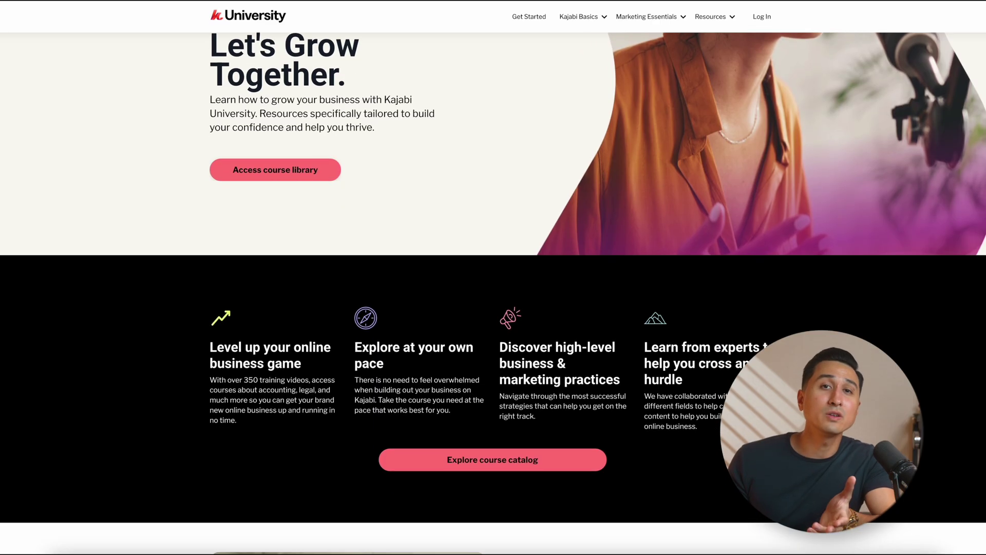
scroll(494, 292, down, 5)
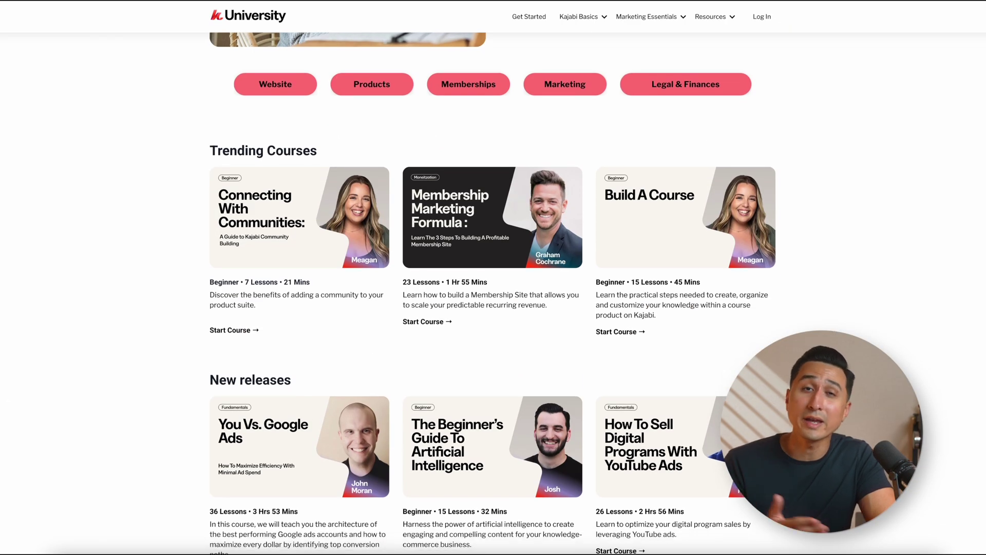
scroll(493, 288, down, 3)
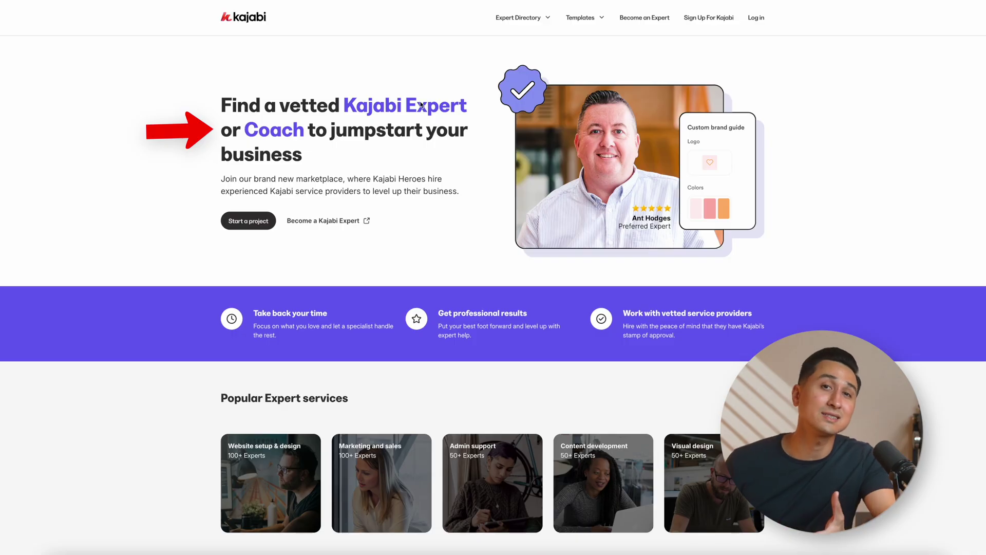
scroll(493, 278, down, 6)
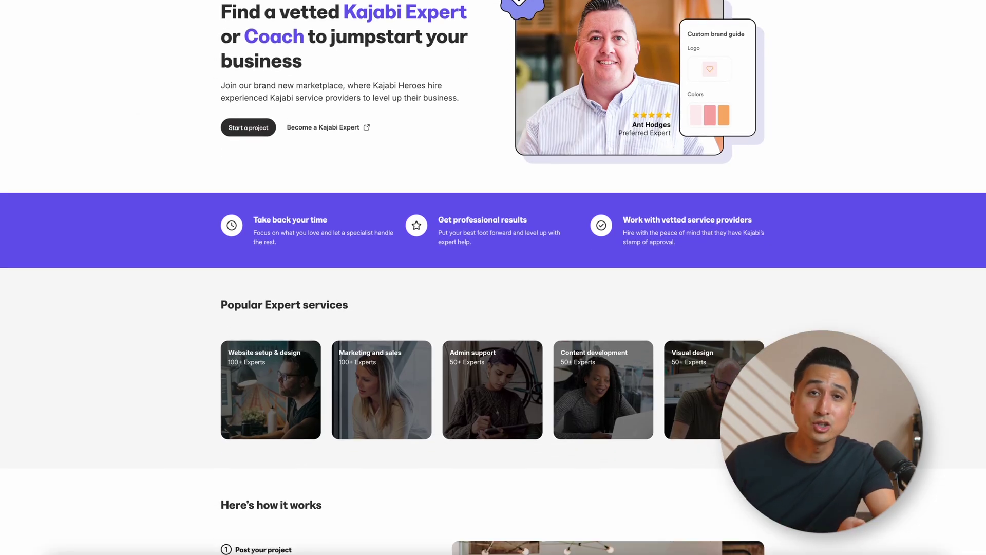
scroll(493, 278, down, 7)
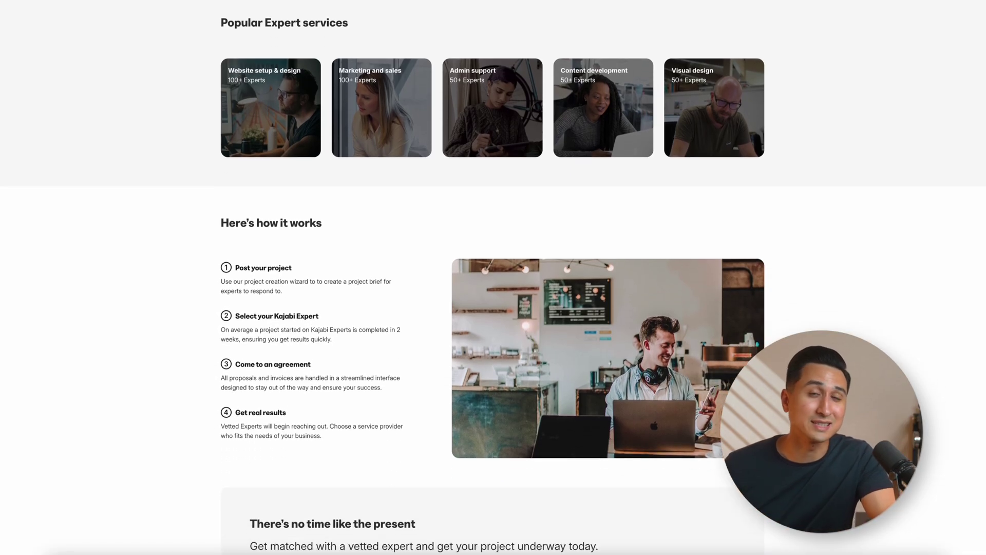